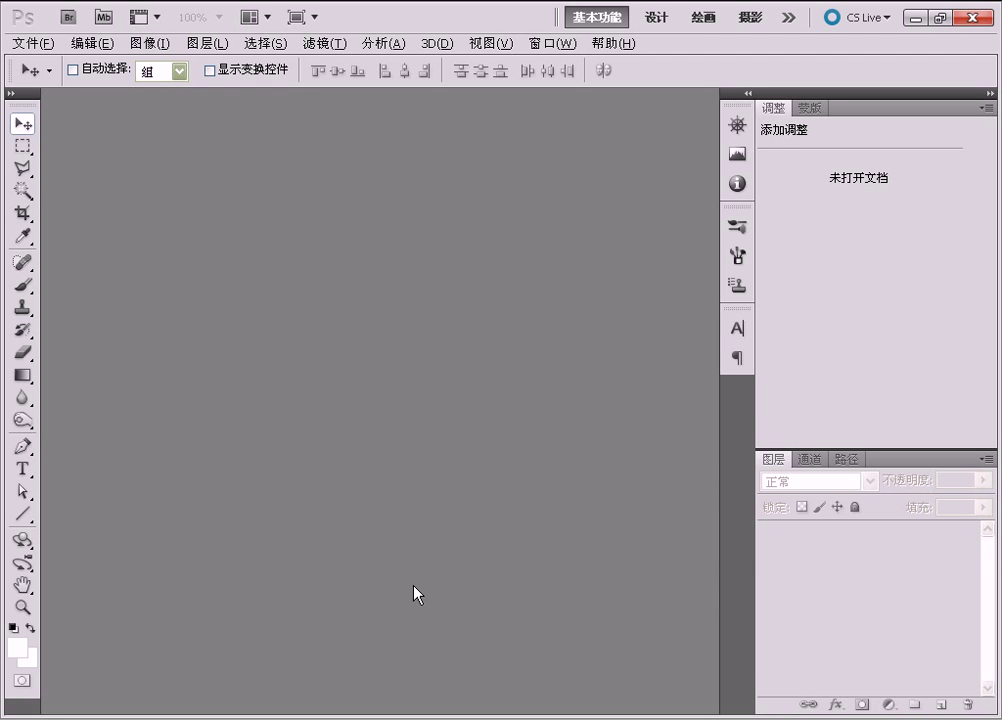
Create a new 600 × 100 pixel document named 制作水晶导航条.
left_click(22, 44)
left_click(97, 56)
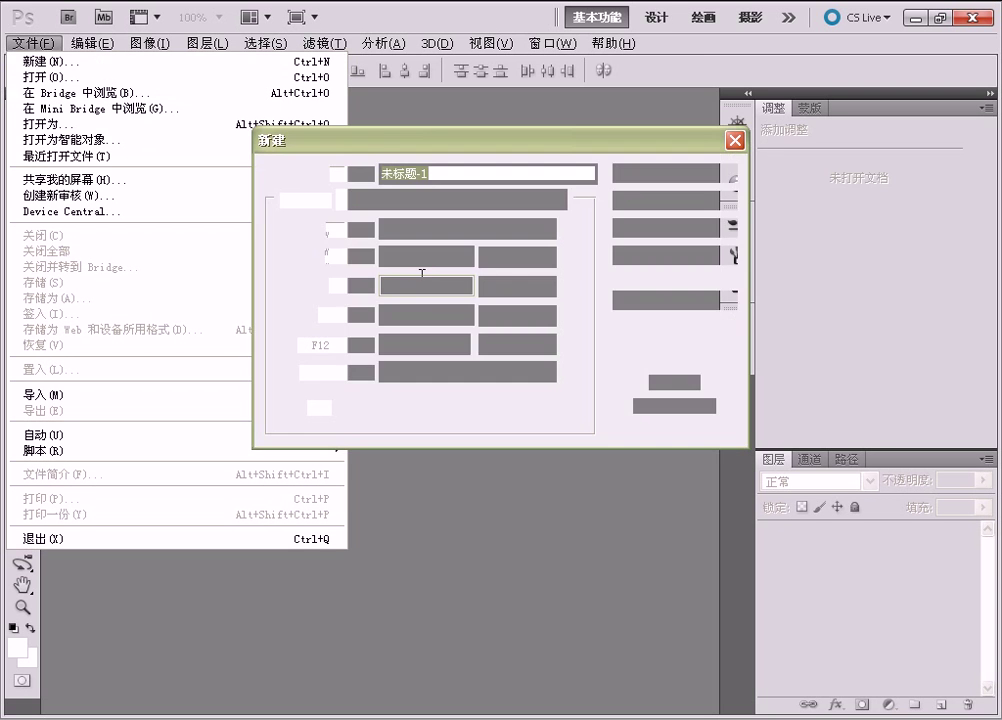
type("制作水晶导航条")
left_click(540, 260)
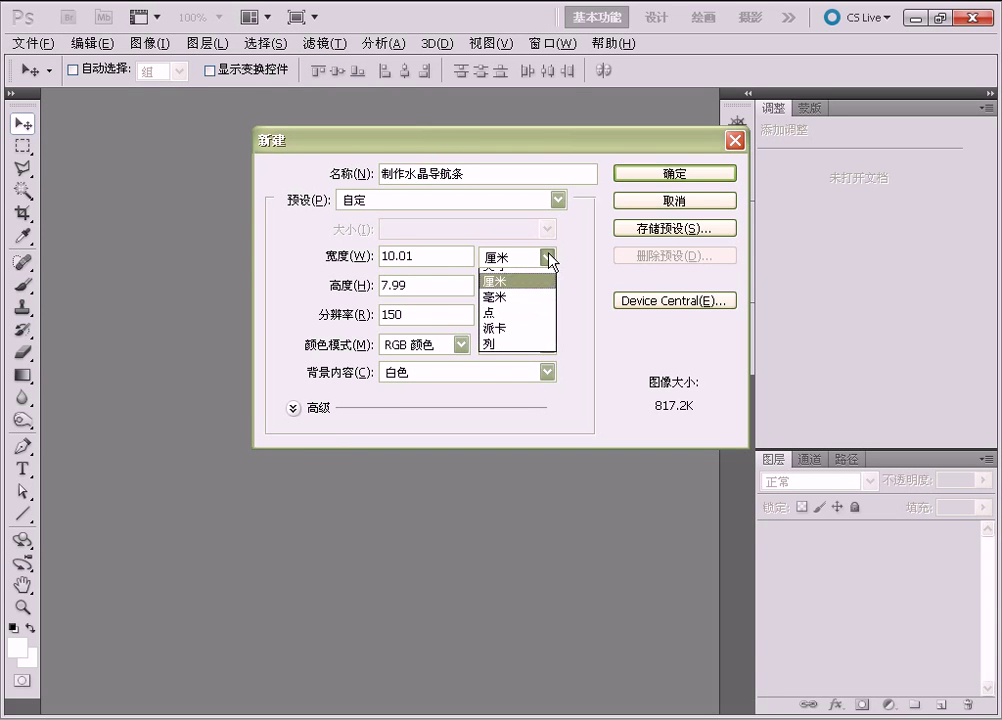
left_click(536, 278)
double_click(453, 257)
type("600")
double_click(412, 285)
type("100")
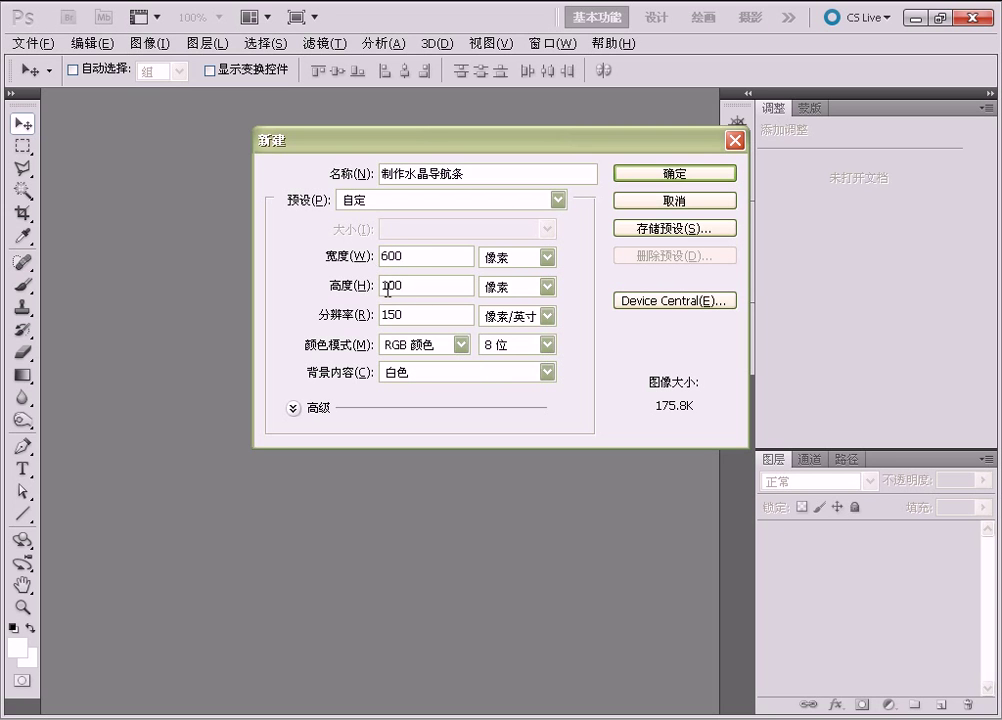
left_click(626, 178)
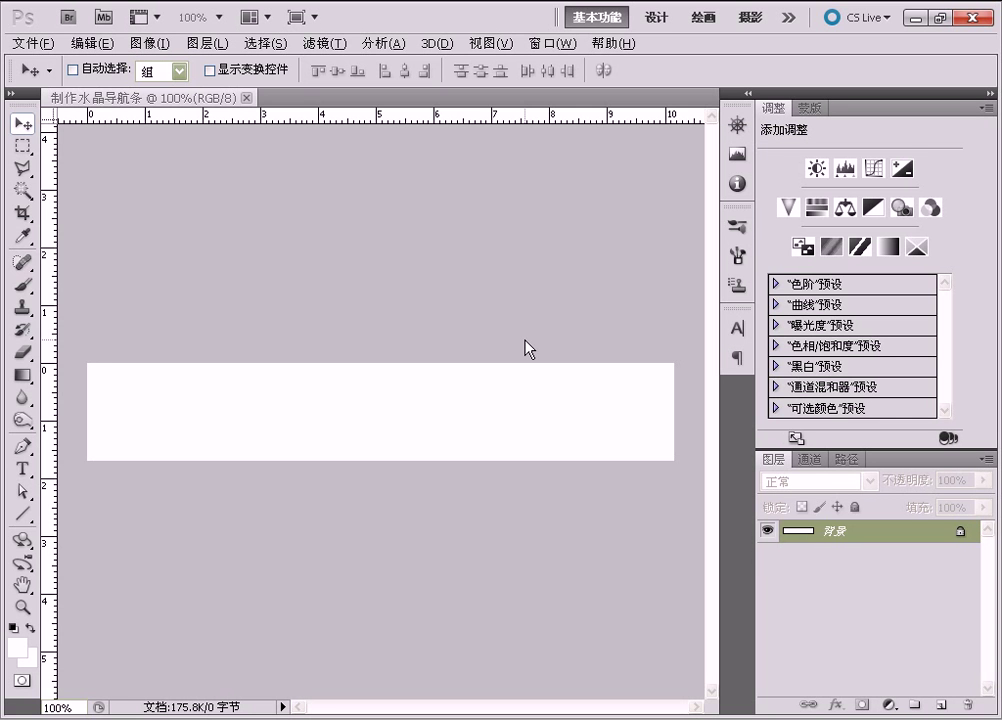
Hide the rulers and set the foreground colour to blue RGB 74, 137, 192.
key("ctrl+r")
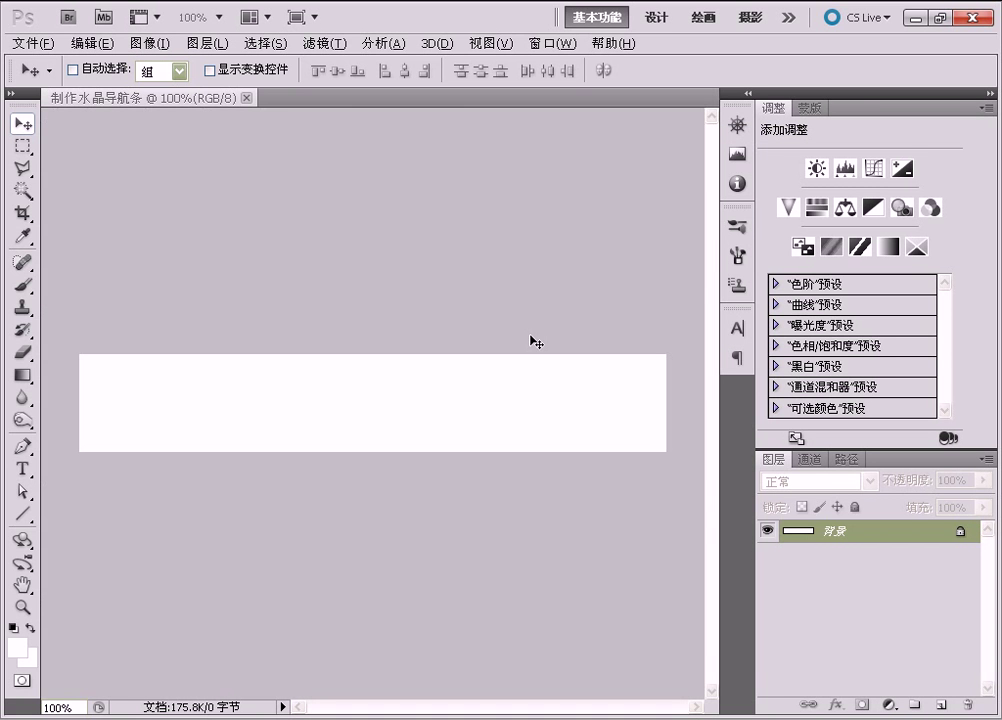
left_click(22, 651)
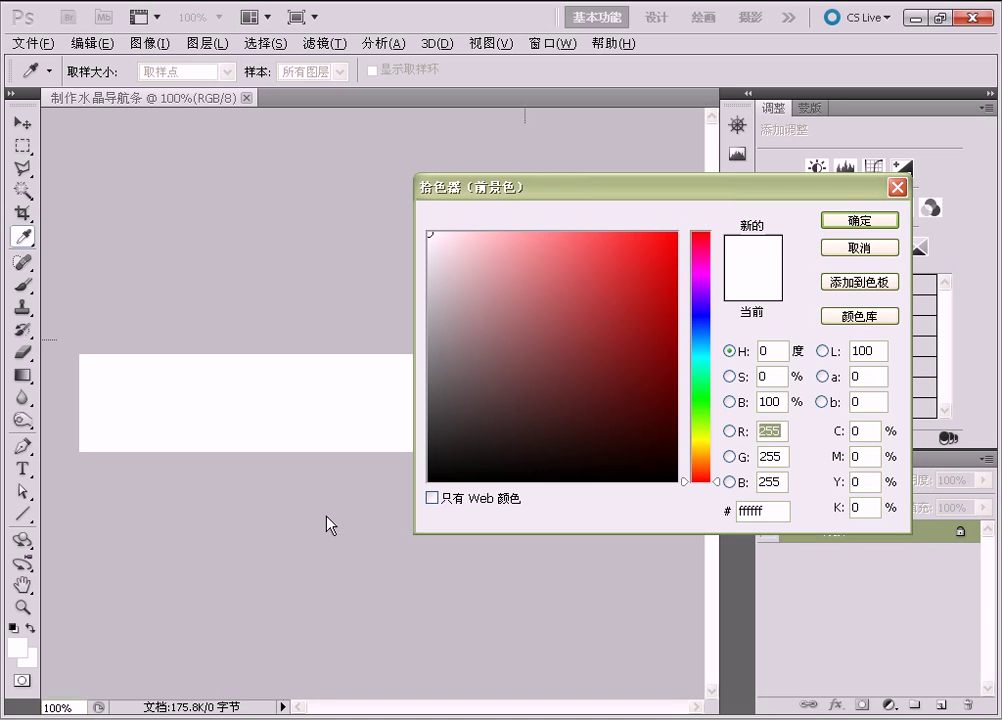
type("74")
key("Tab")
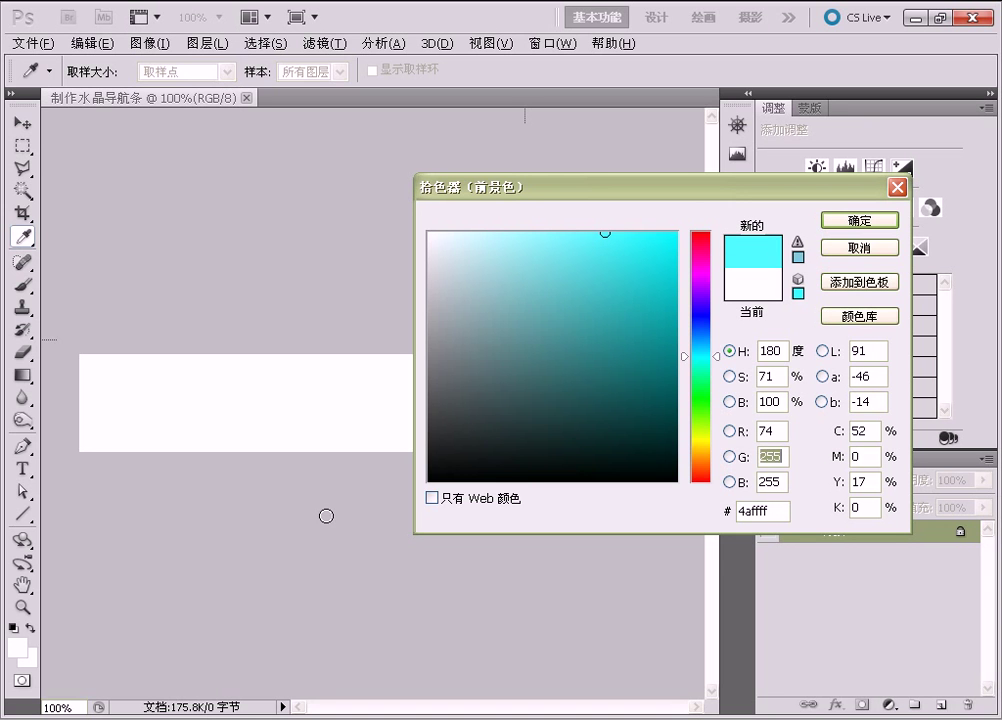
type("137")
key("Tab")
type("192")
key("Return")
key("v")
Set the background colour to light blue RGB 160, 223, 251.
left_click(32, 660)
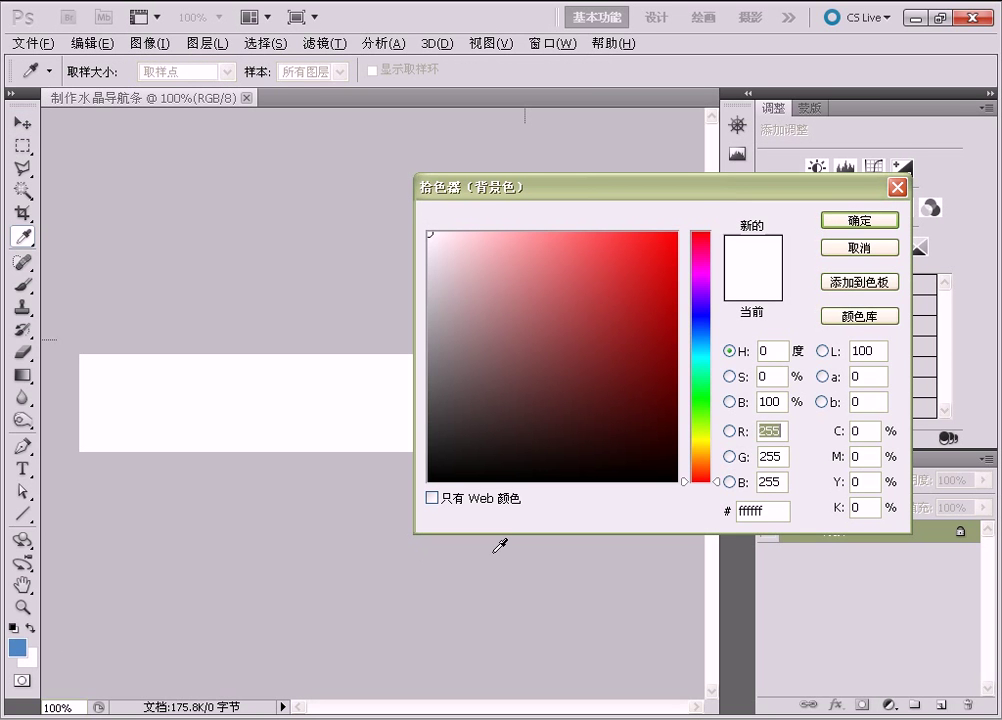
type("160")
key("Tab")
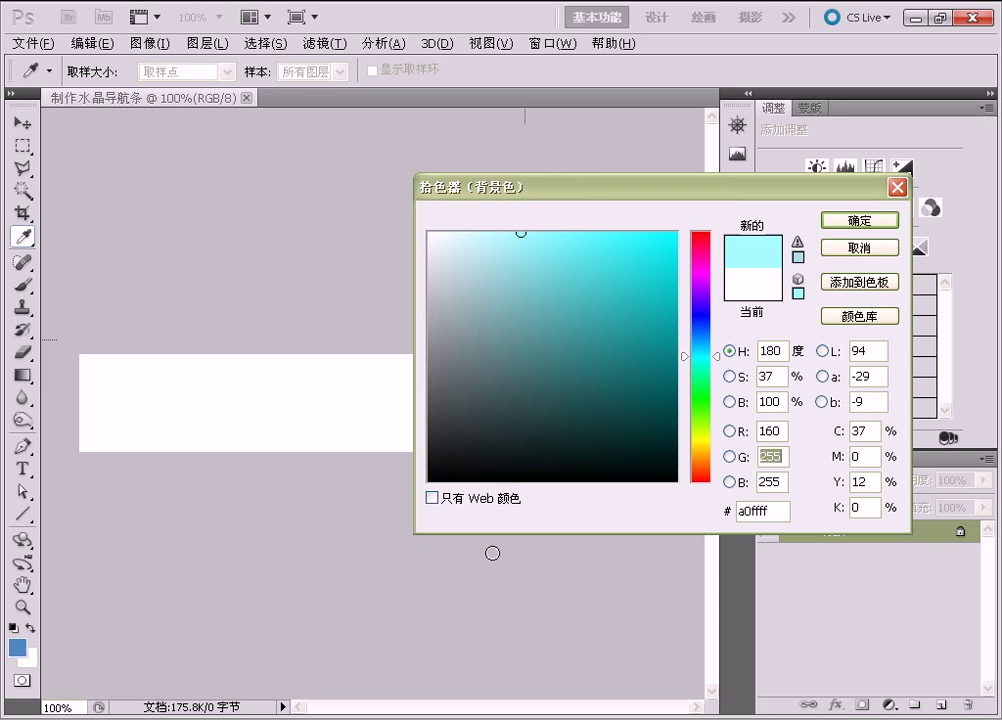
type("223")
key("Tab")
type("251")
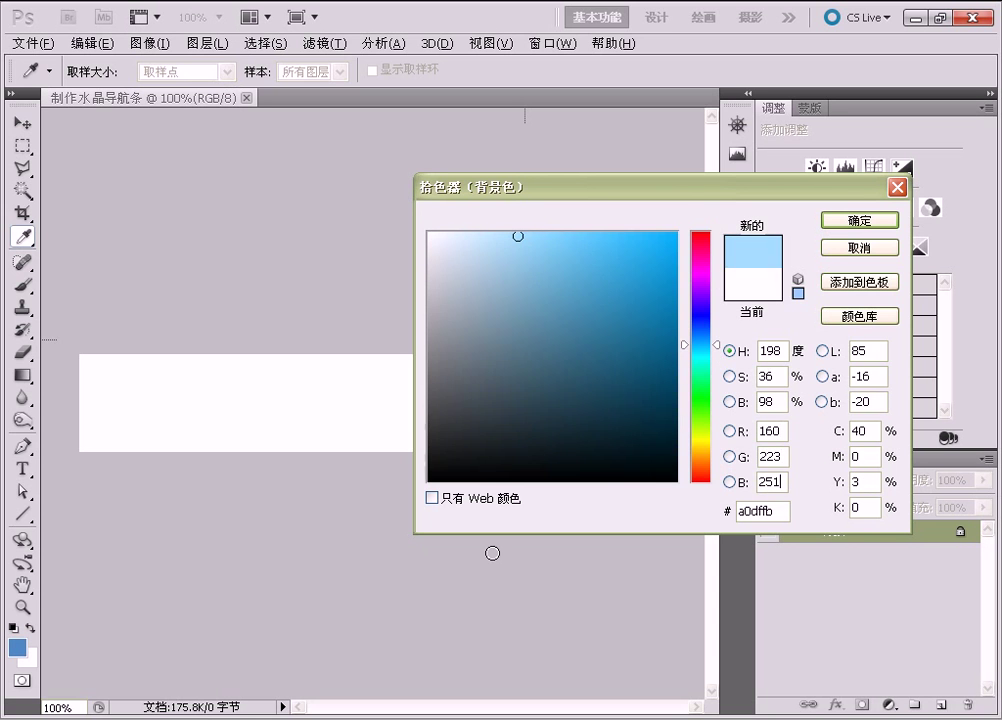
key("Return")
key("v")
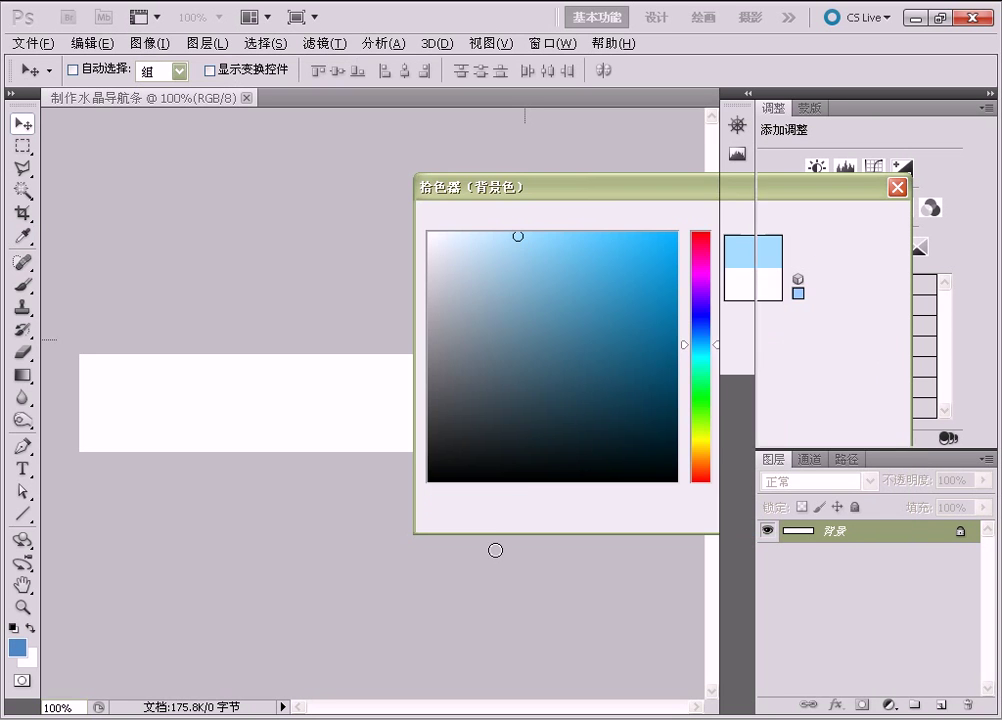
Fill the background with a foreground-to-background blue gradient and add a new empty layer.
left_click(24, 375)
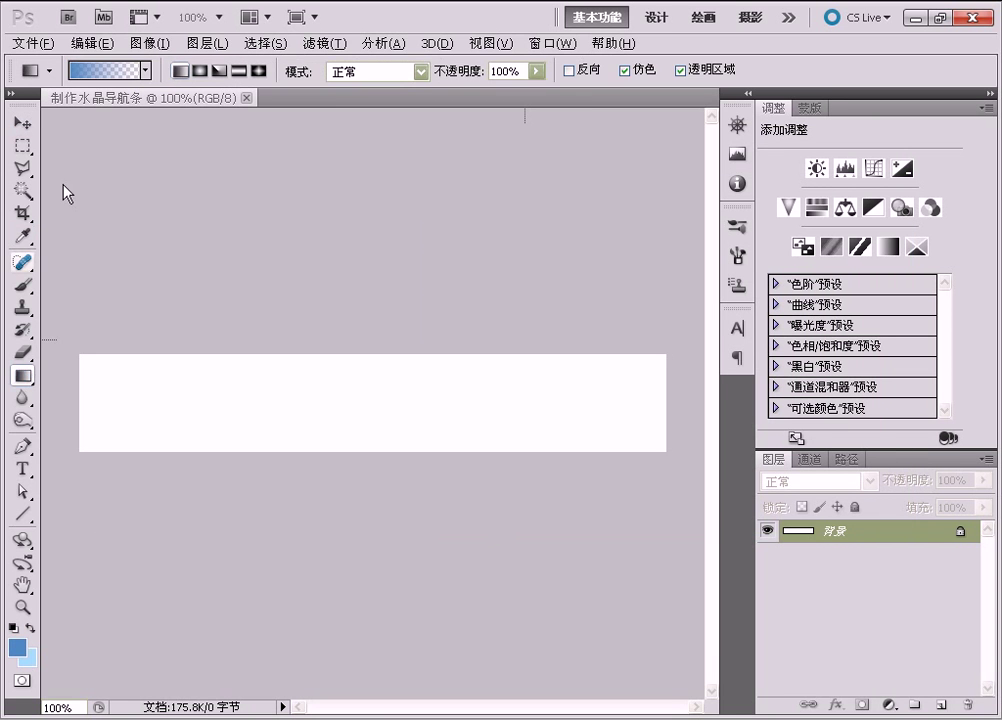
left_click(84, 73)
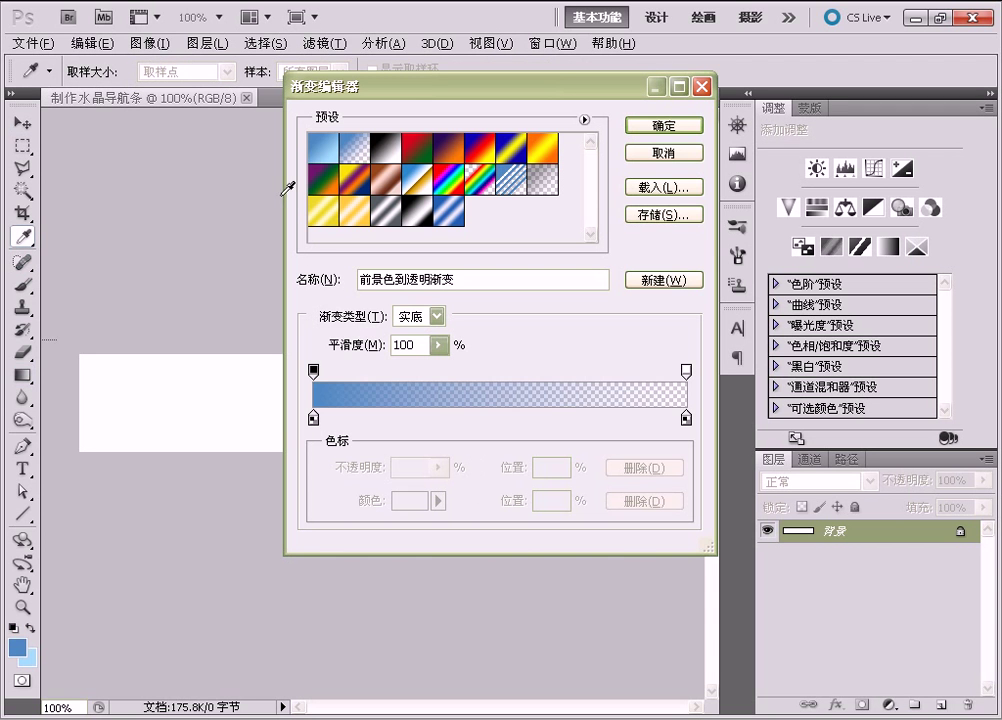
left_click(320, 155)
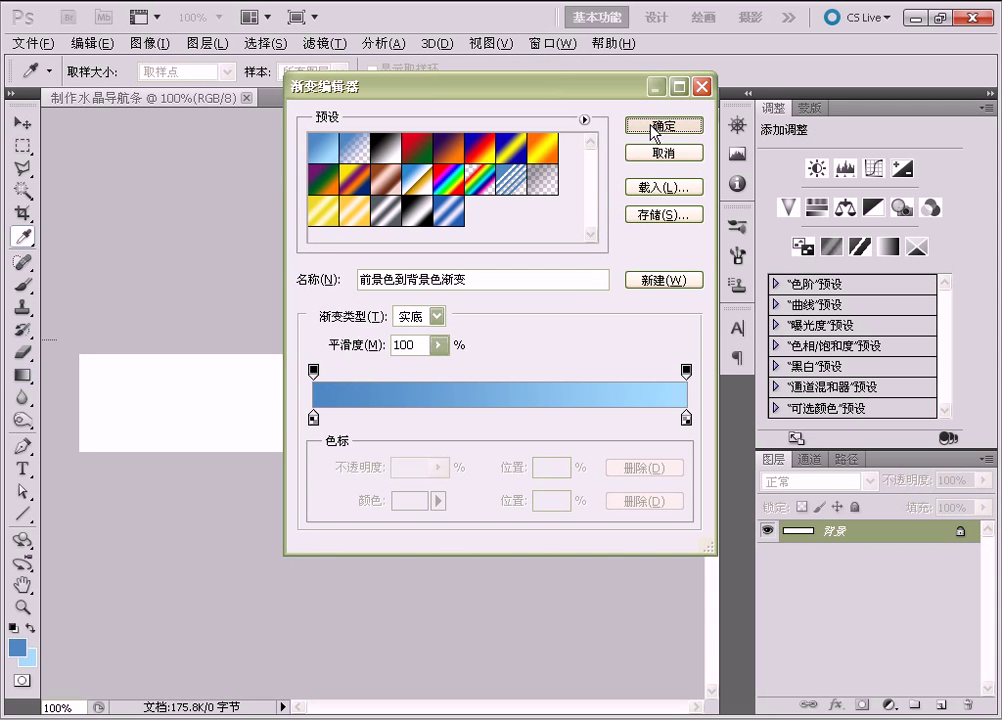
key("Return")
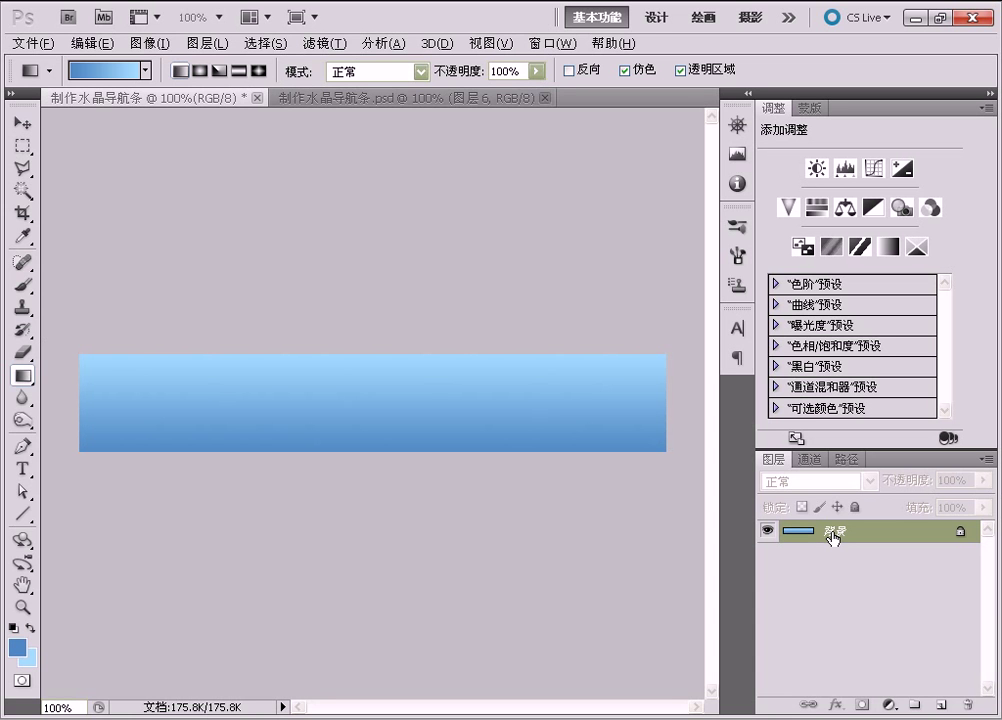
left_click(941, 704)
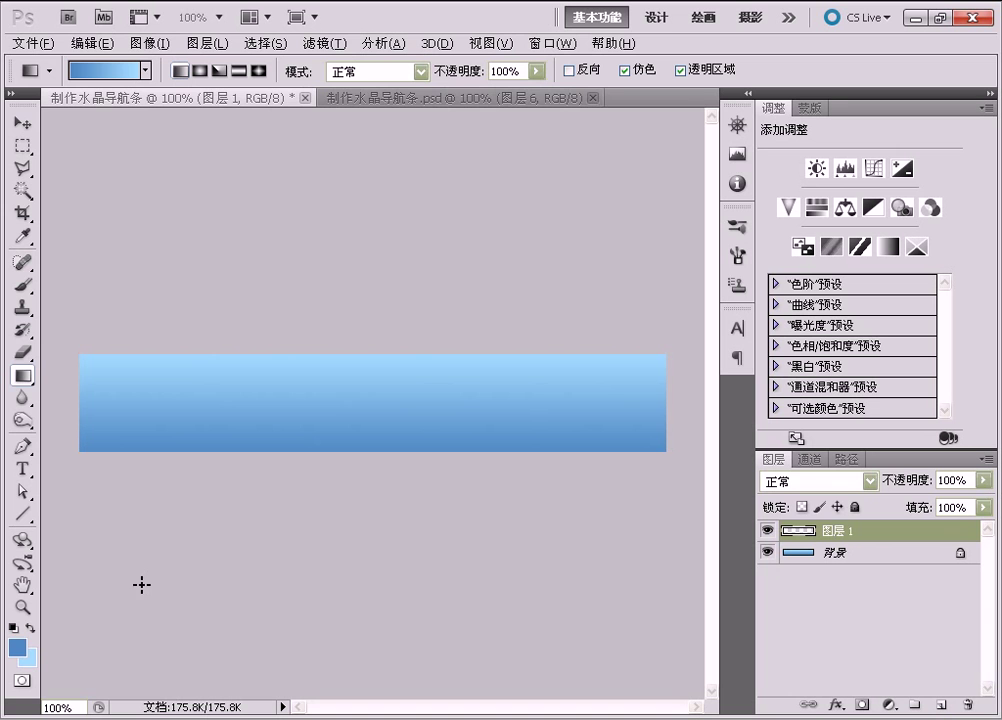
Draw a rounded-rectangle bar on 图层 1, make it a selection, and fill it black.
left_click(24, 513)
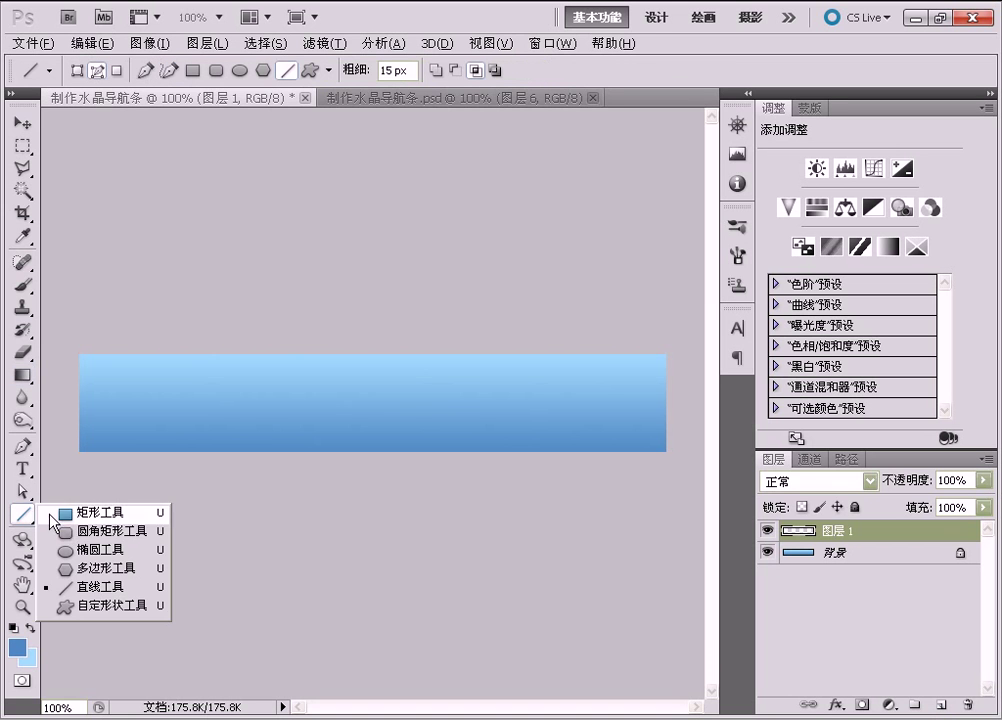
left_click(60, 531)
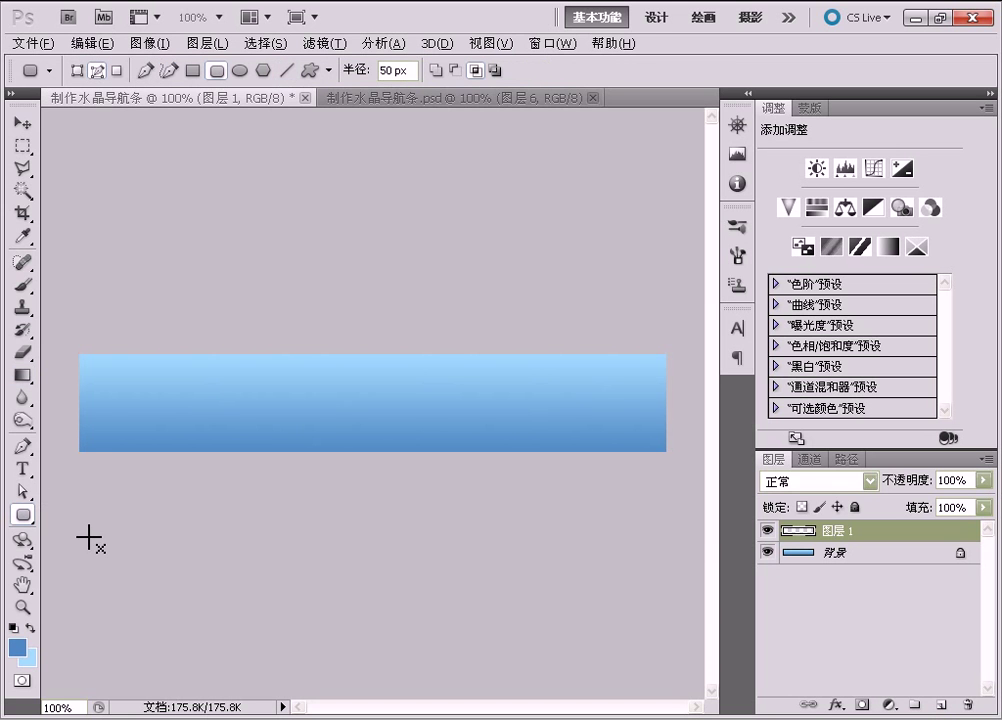
key("ctrl+Return")
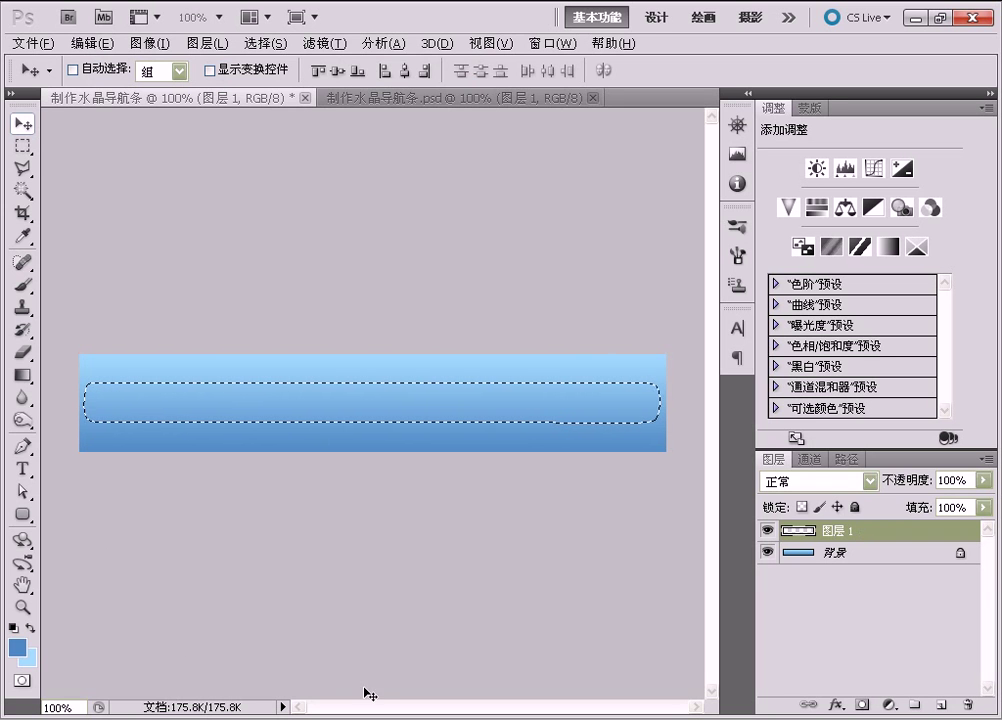
left_click(14, 627)
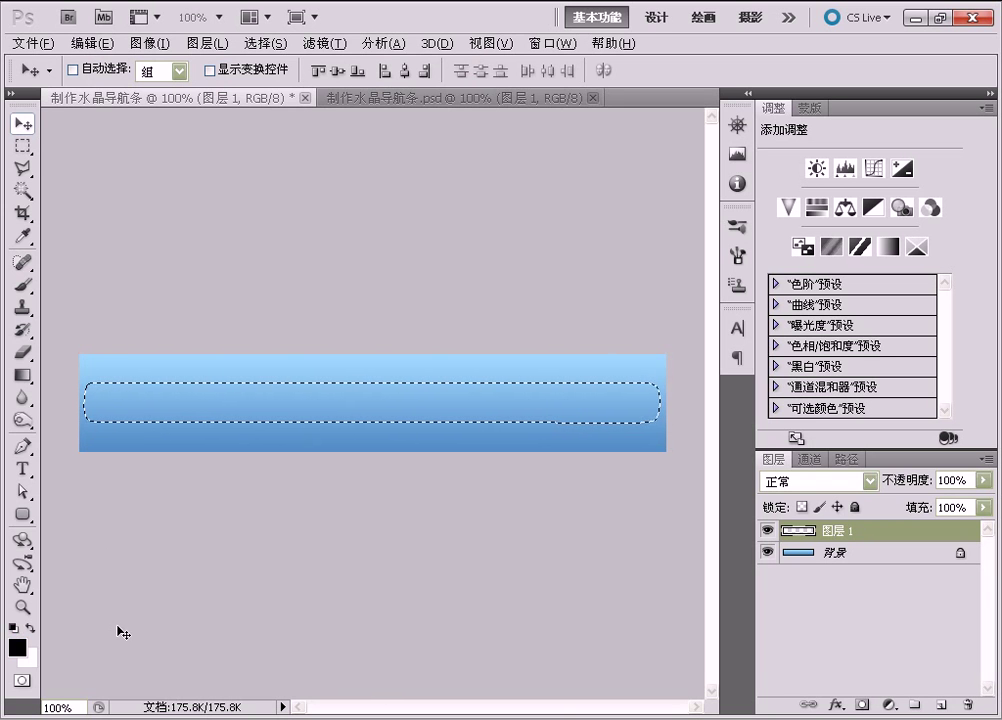
key("alt+Delete")
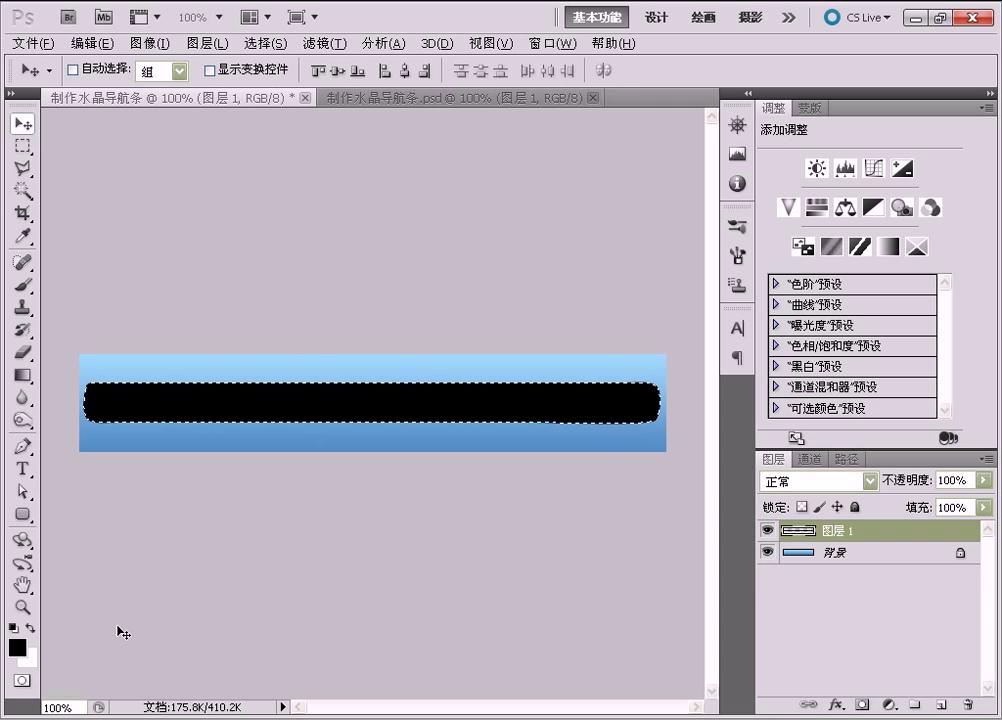
key("u")
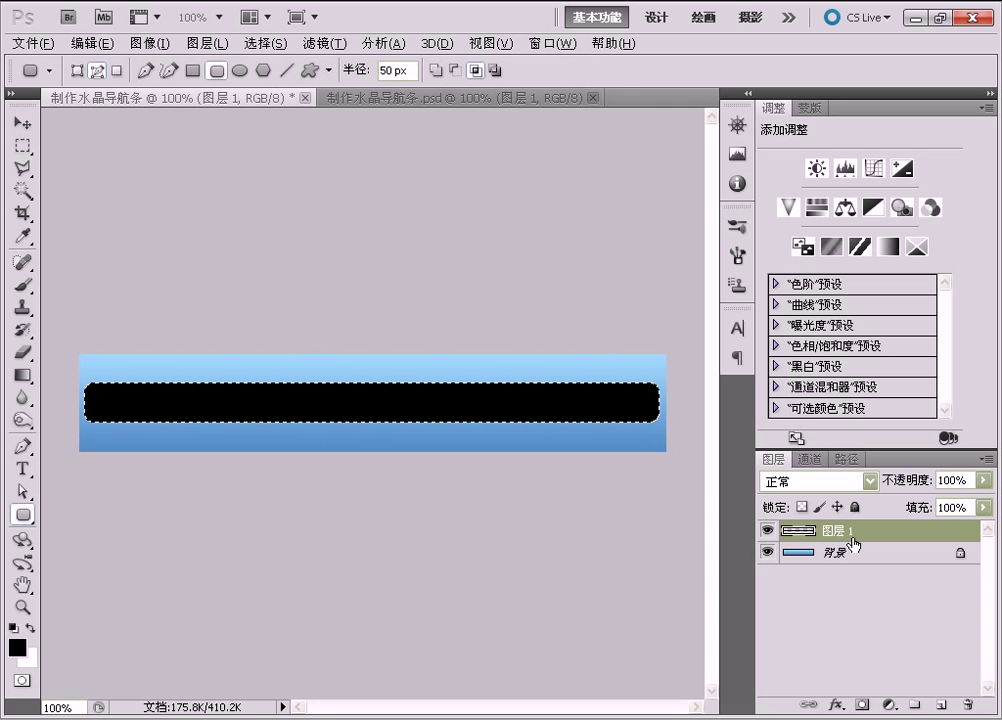
Deselect the bar, give it inner glow, gradient overlay and stroke, and add 图层 2.
key("ctrl+d")
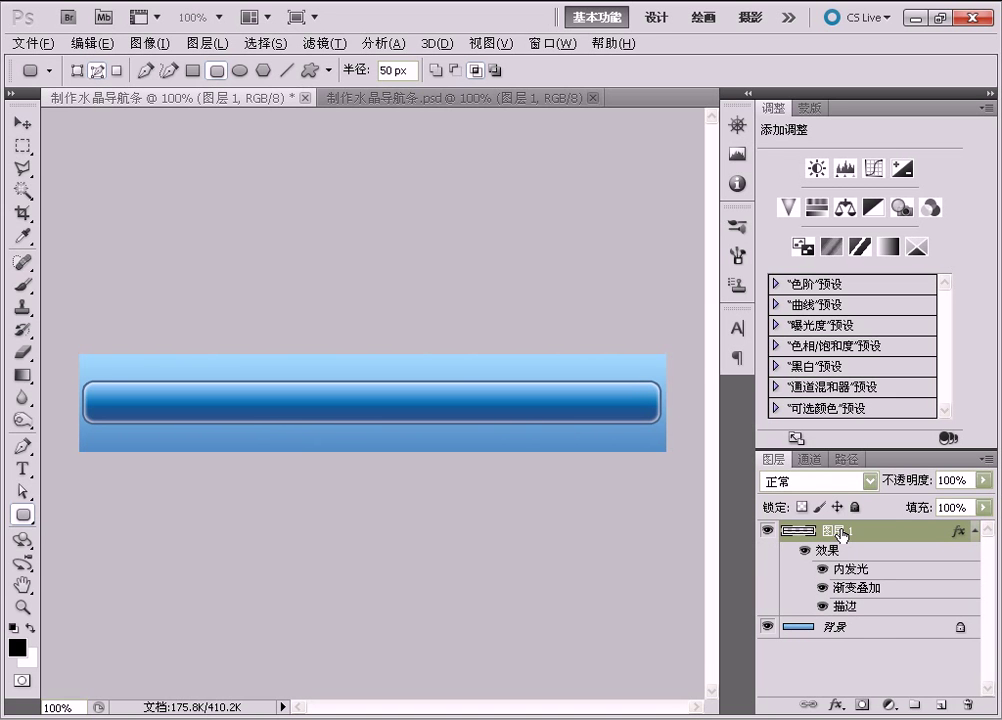
left_click(940, 704)
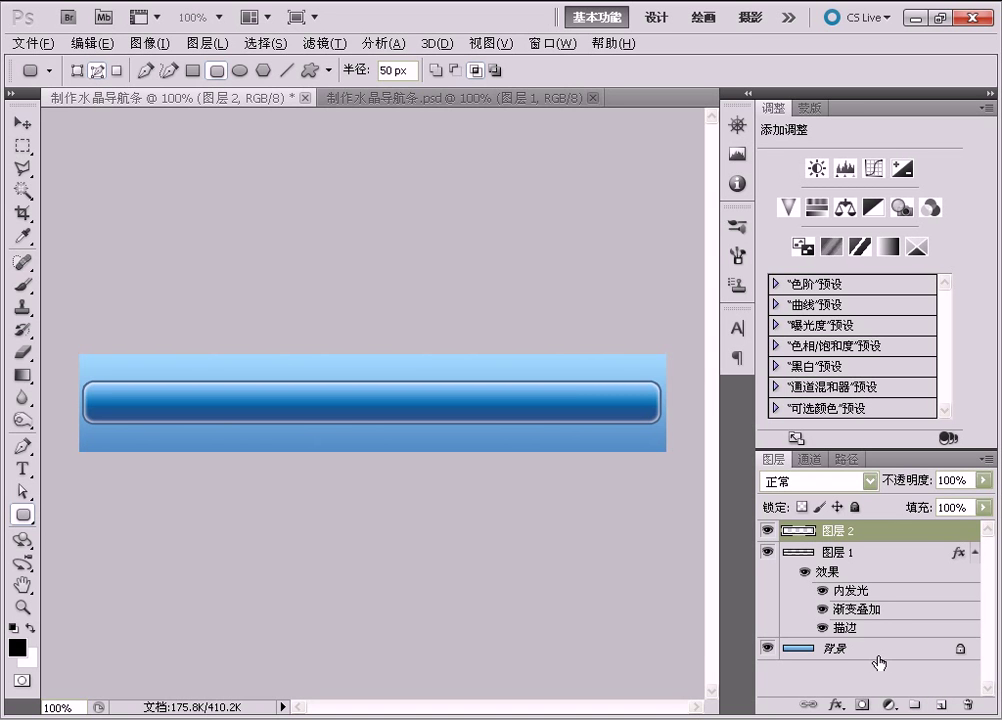
Load a selection over the bar's upper half and set the foreground colour to white.
key("v")
left_click(866, 537, "ctrl")
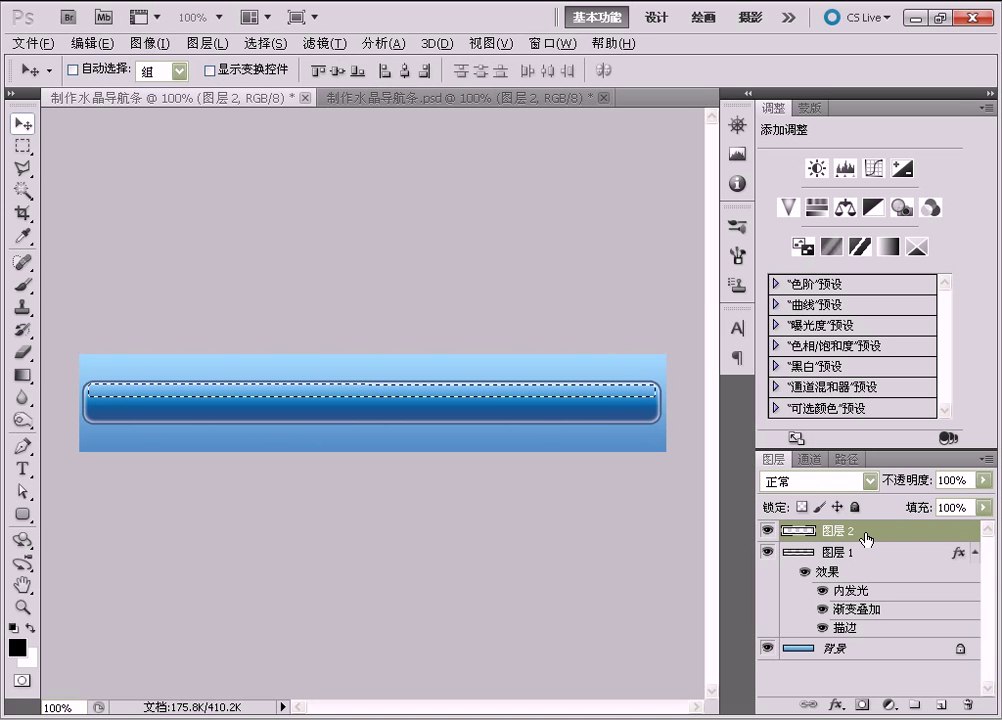
key("ctrl+d")
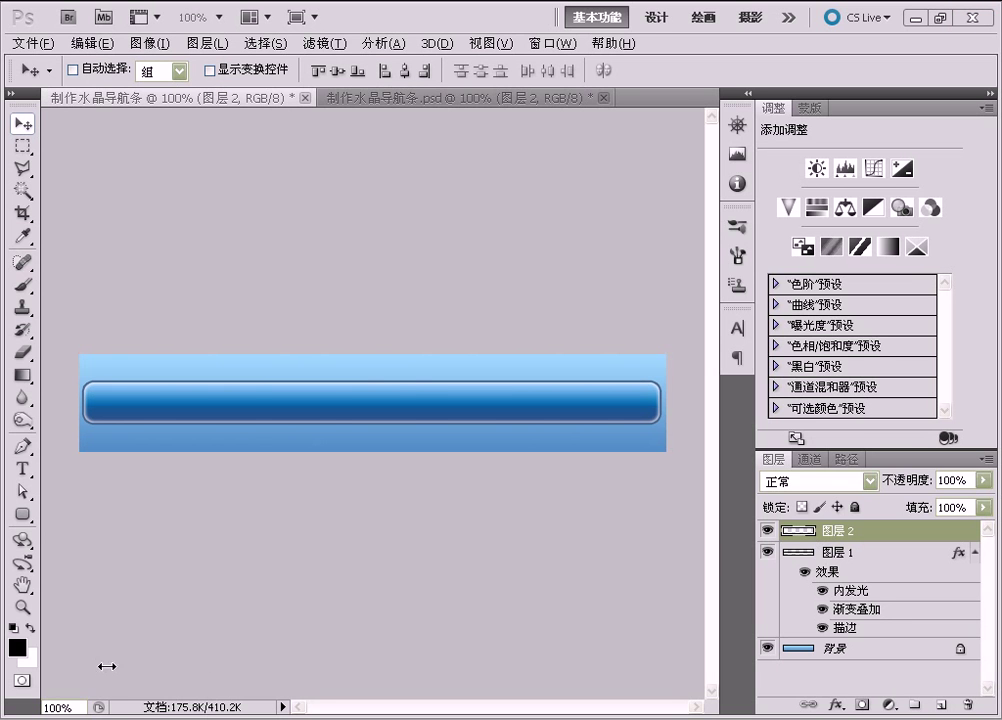
key("ctrl+z")
left_click(18, 647)
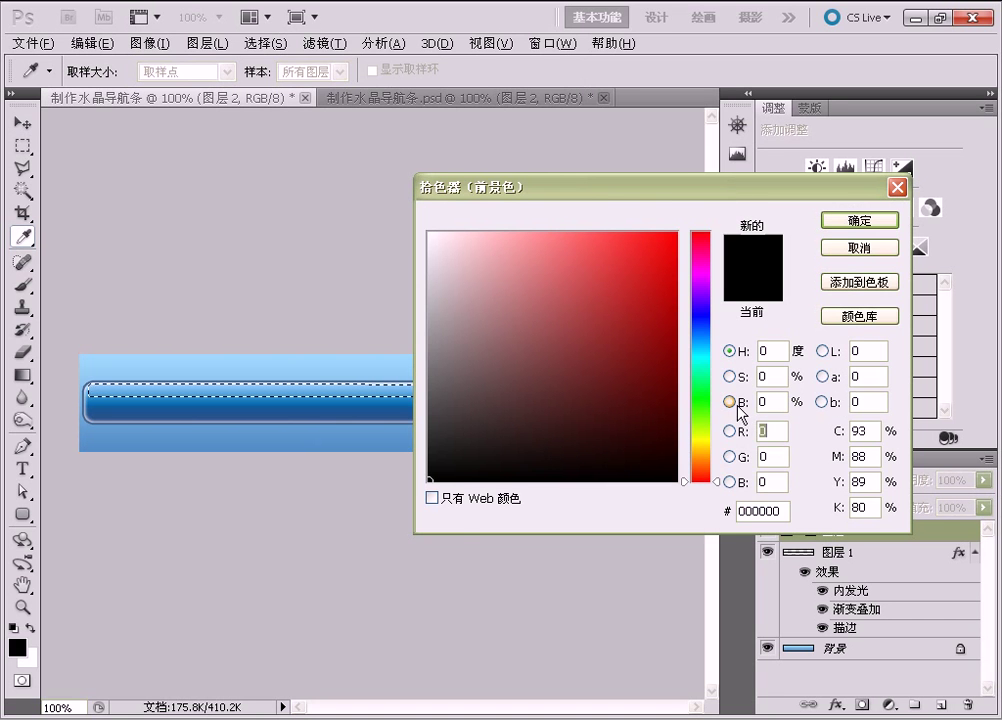
left_click(29, 656)
left_click(866, 222)
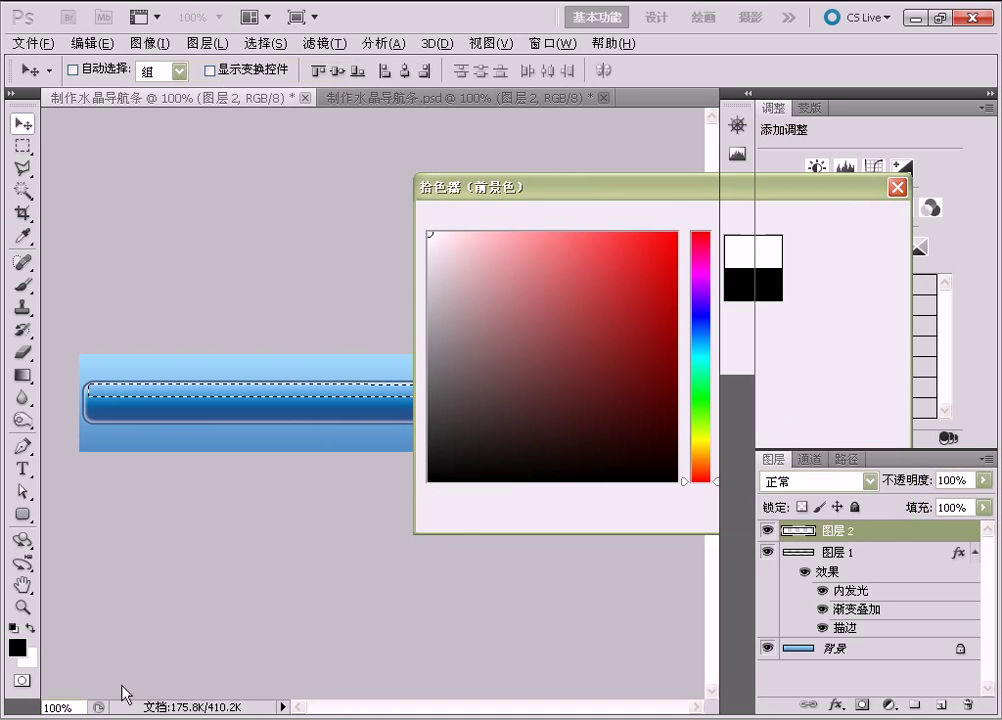
Set the background colour to medium blue RGB 74, 137, 192.
left_click(27, 657)
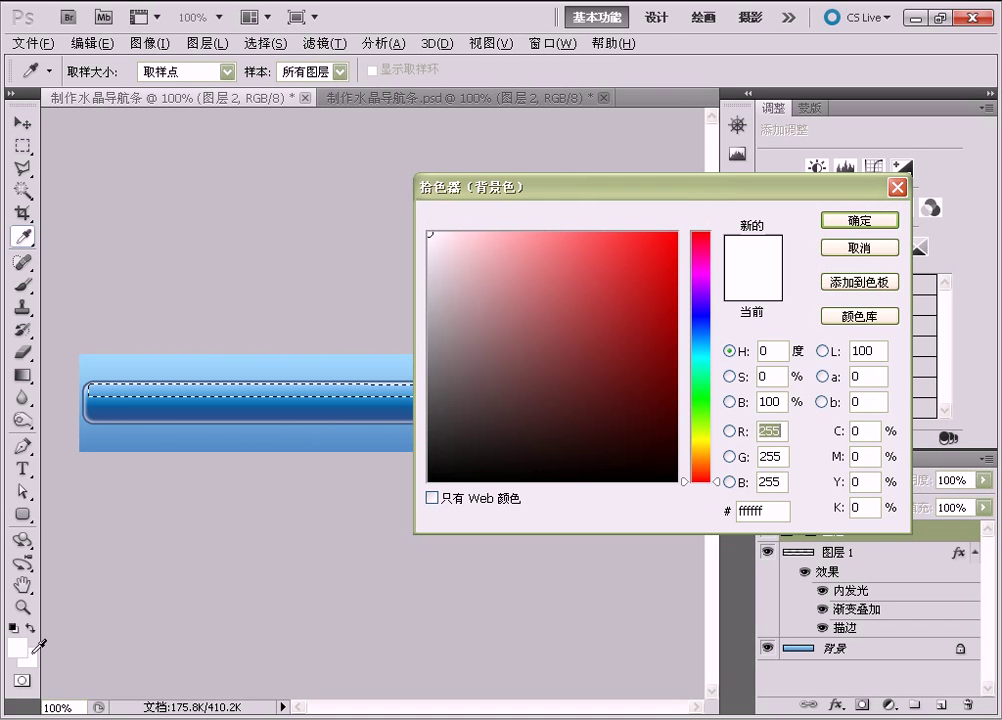
type("74")
key("Tab")
type("137")
key("Tab")
type("192")
key("Return")
key("v")
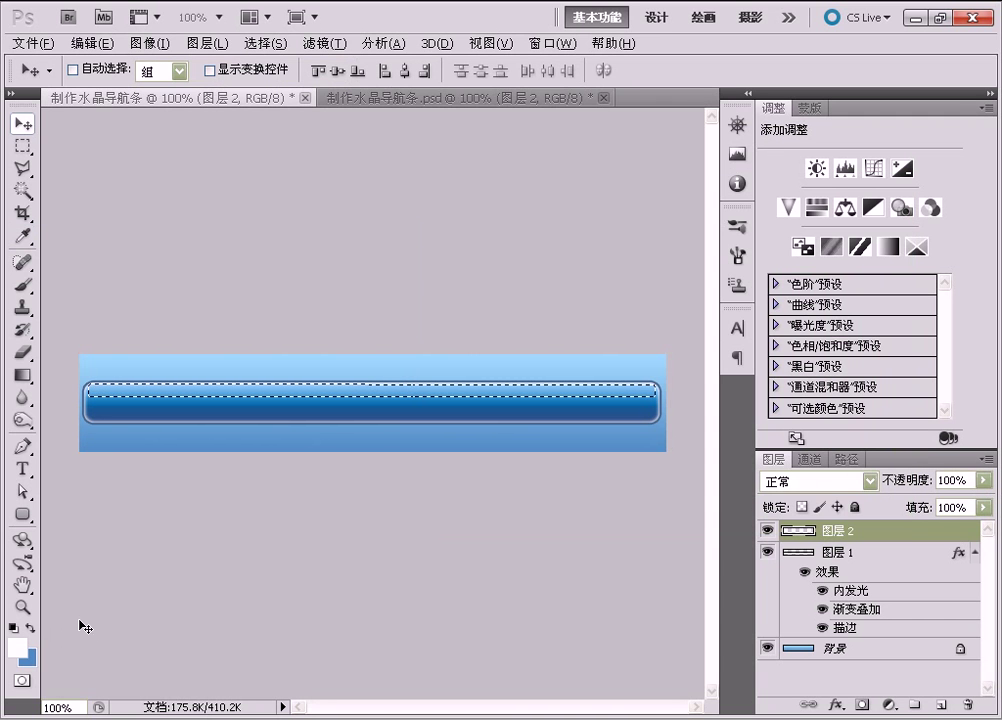
Fill the bar's top half with a white gloss gradient and set 图层 2 opacity to 60%.
left_click(22, 378)
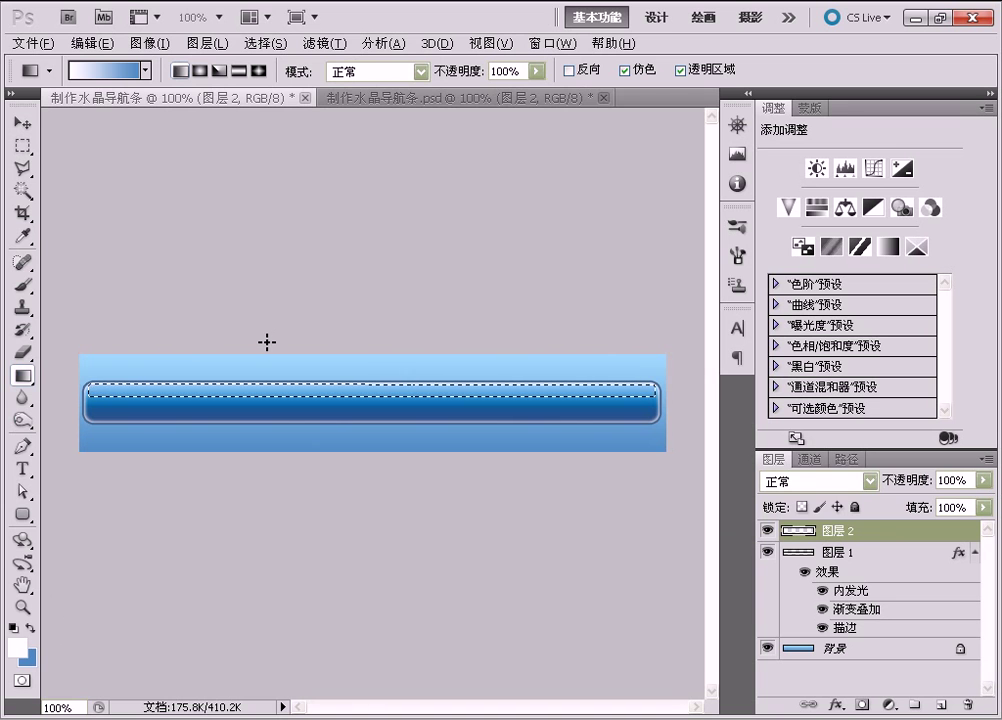
left_click_drag(266, 384, 267, 398)
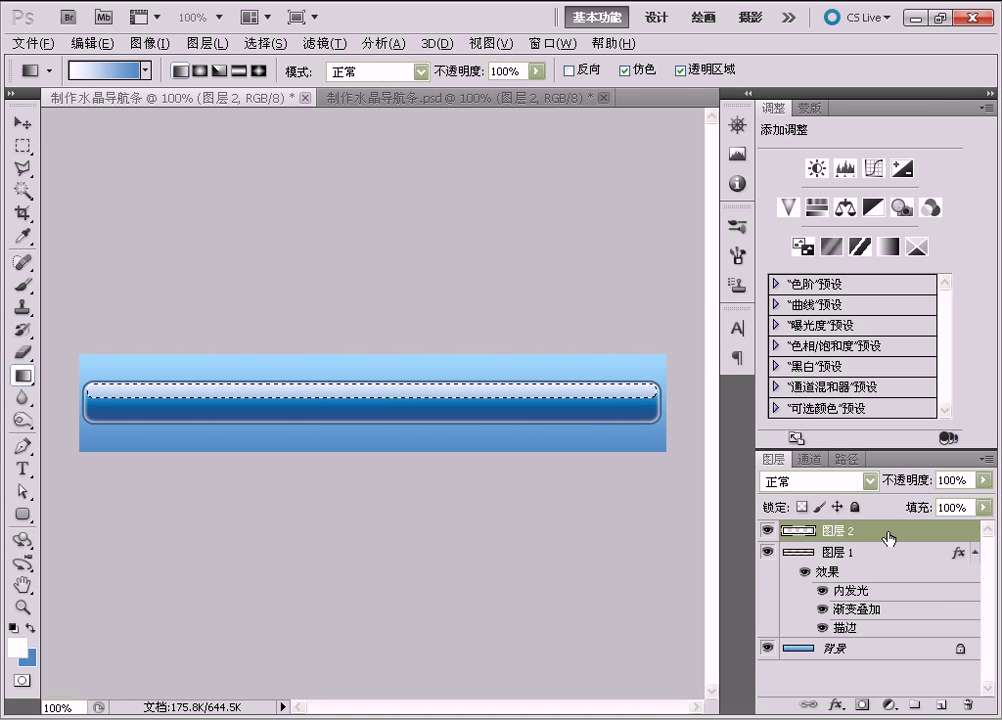
key("ctrl+d")
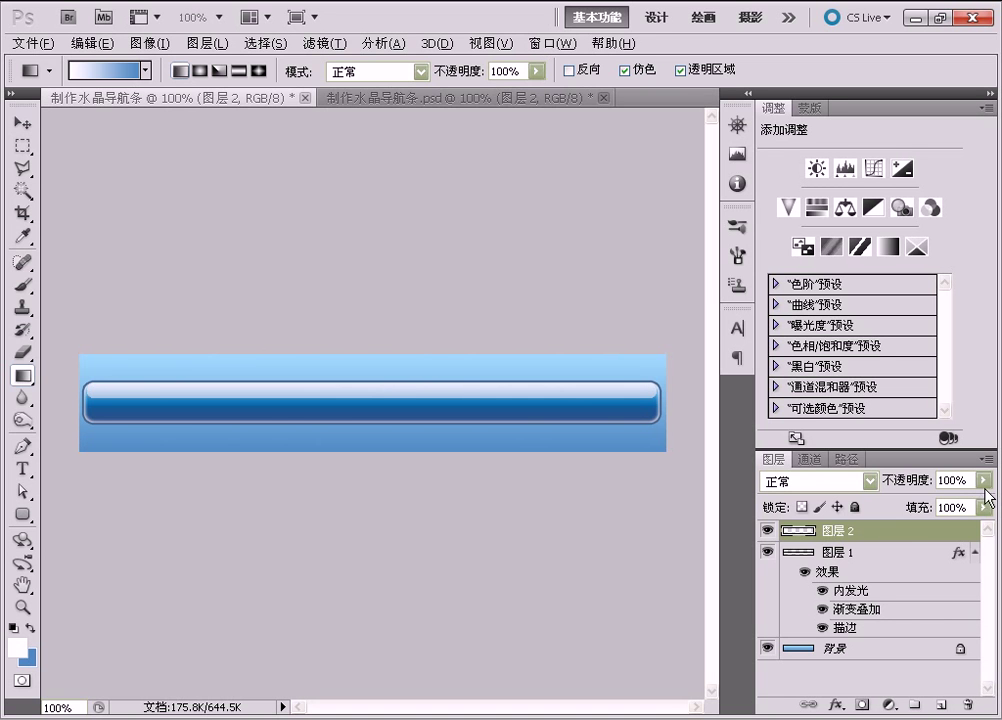
left_click(911, 484)
type("60")
key("Return")
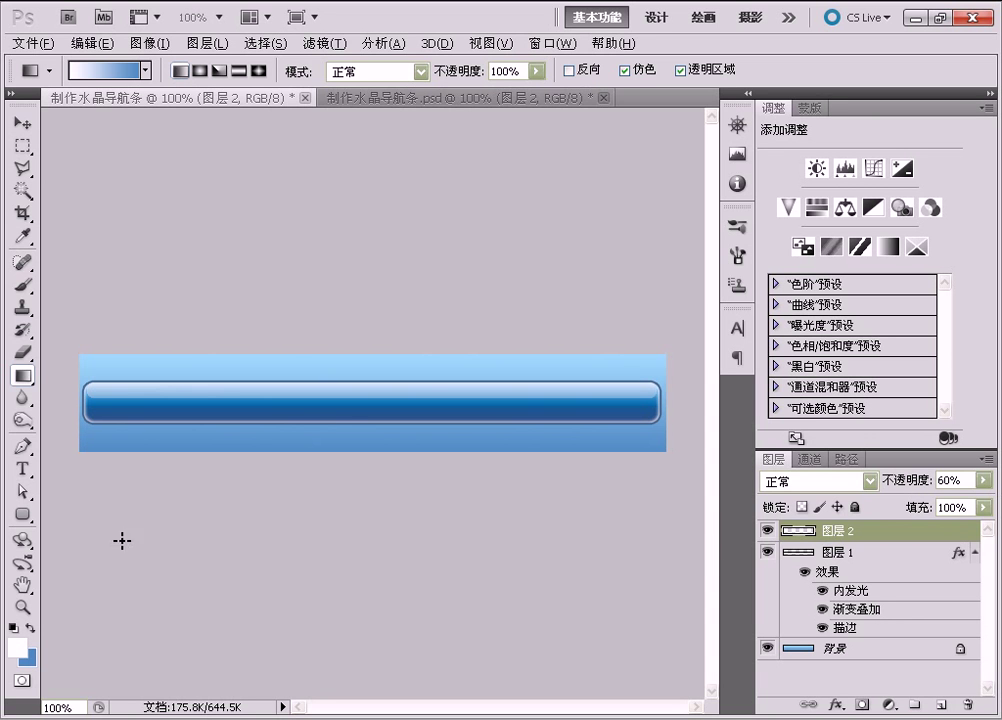
left_click(22, 467)
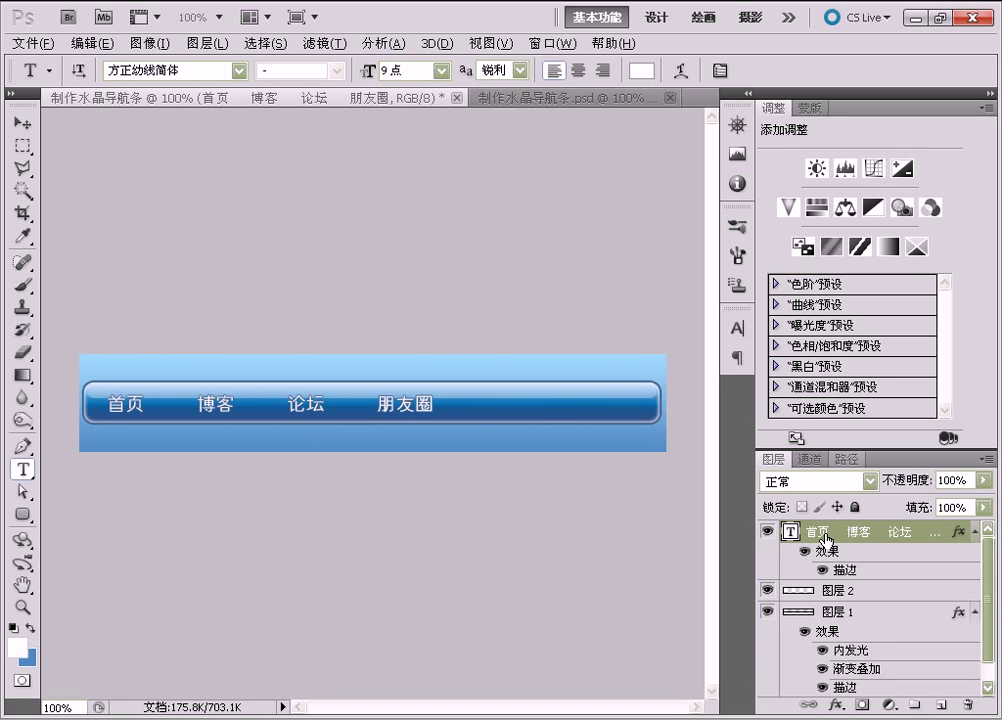
Add a new empty layer, 图层 3, above the navigation text.
left_click(941, 705)
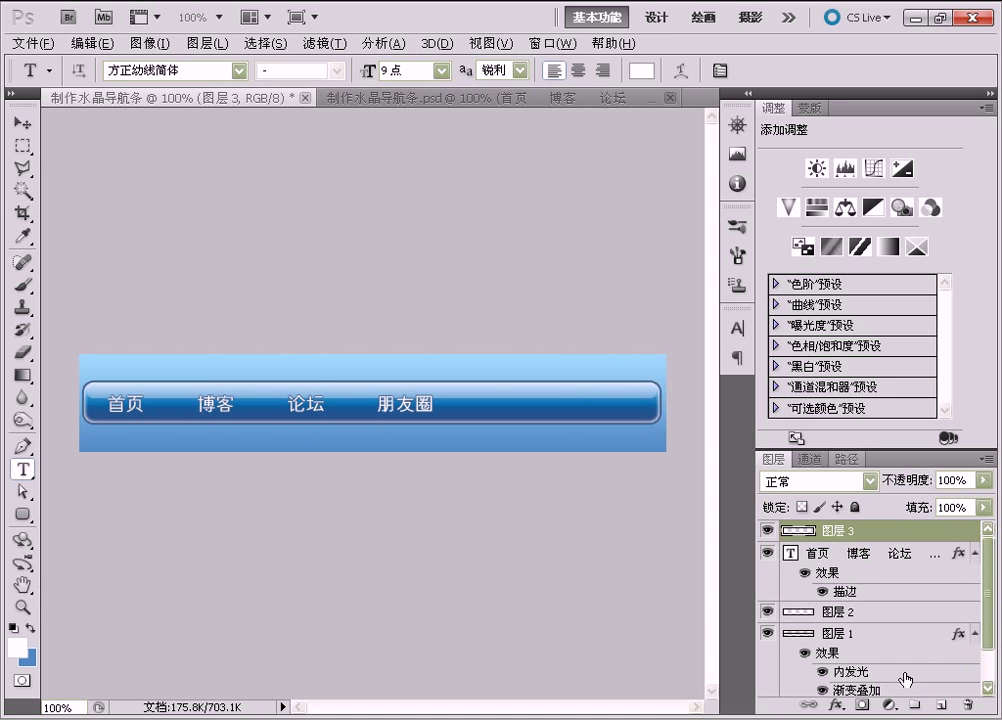
Set the Rectangular Marquee to a fixed 1 × 40 px size.
left_click(23, 147)
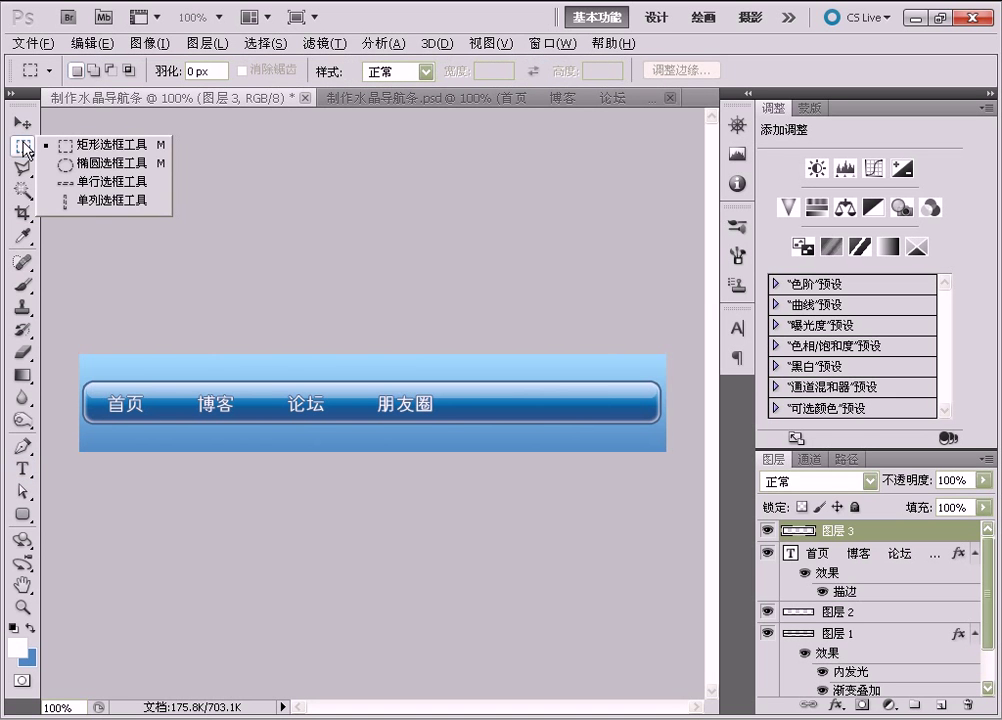
left_click(26, 148)
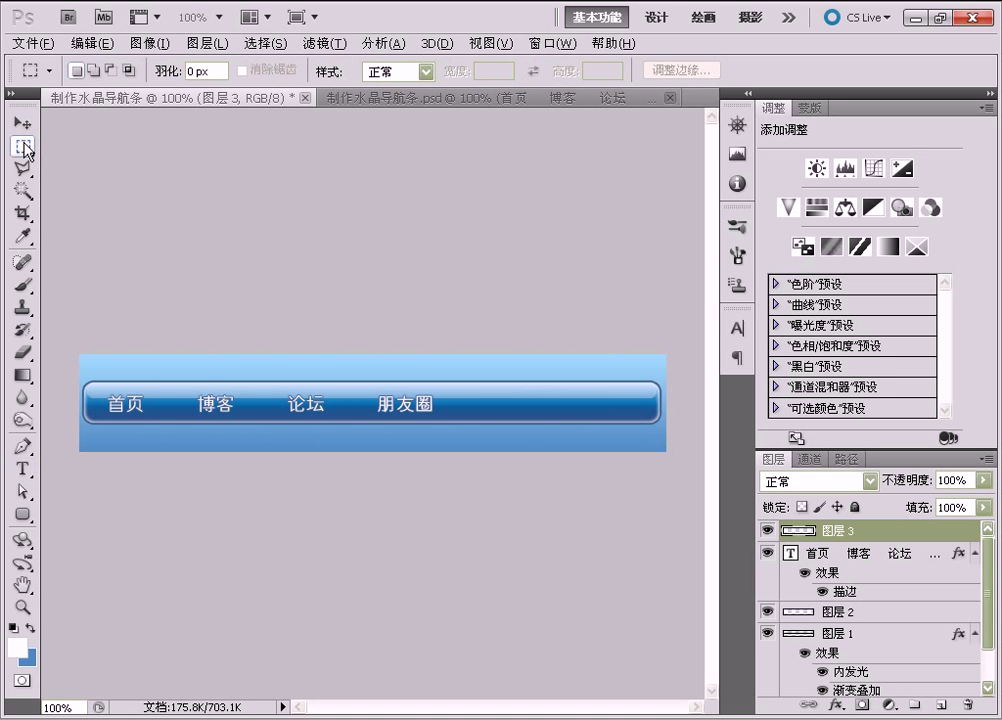
left_click(424, 72)
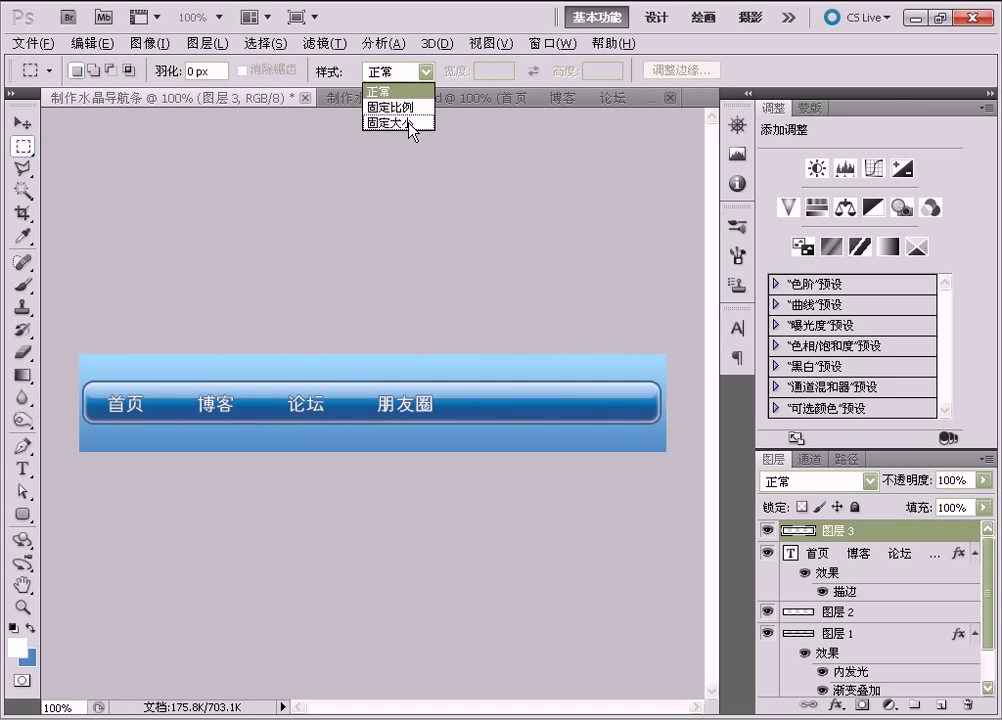
left_click(410, 122)
double_click(476, 71)
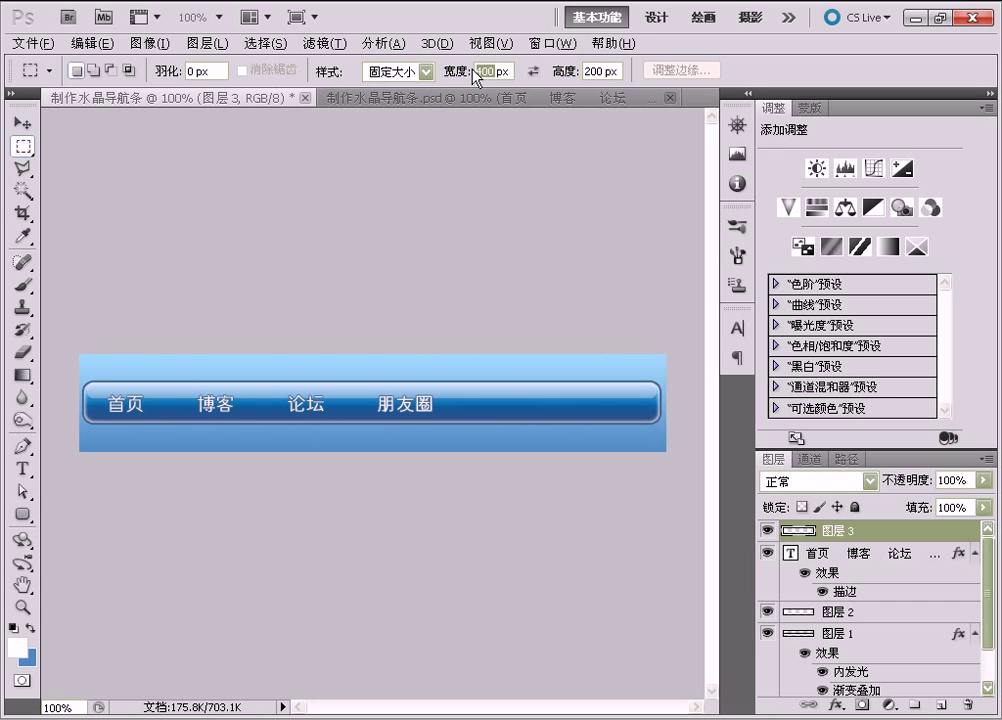
type("1")
key("Tab")
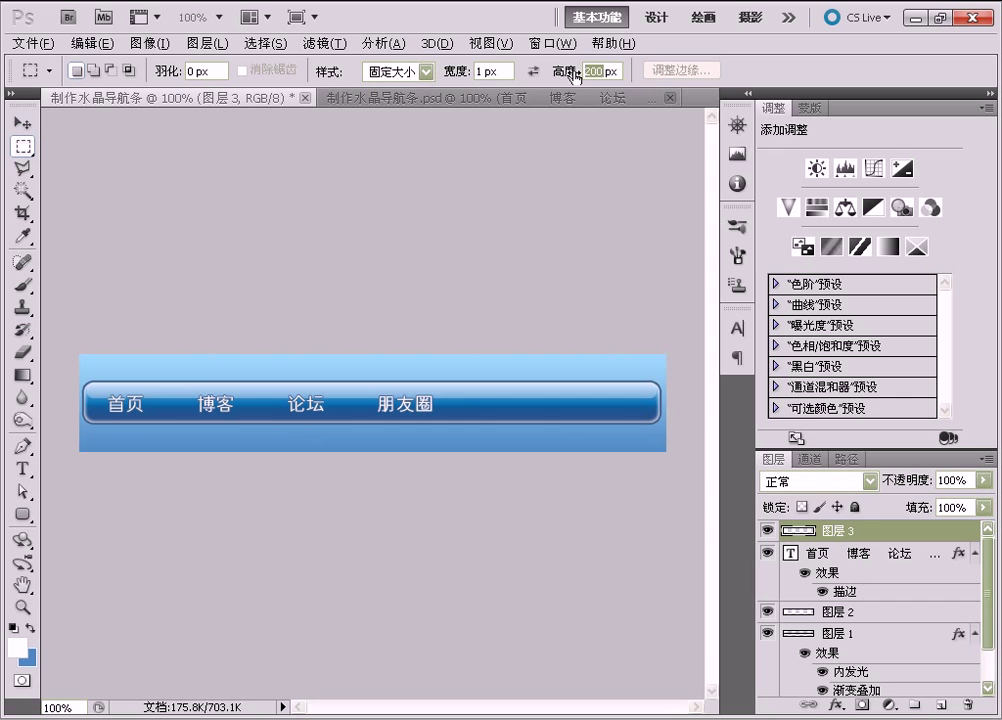
type("4")
type("0")
Fill a white 1 × 40 px divider after 首页 and repeat it after the other labels.
left_click(170, 383)
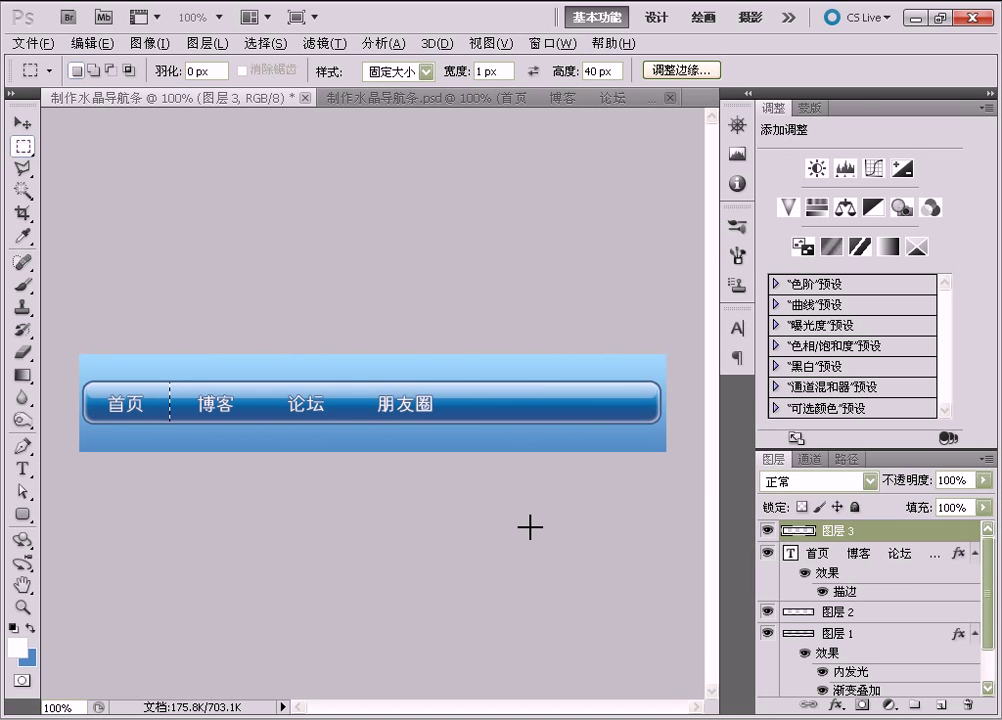
key("alt+Delete")
key("ctrl+d")
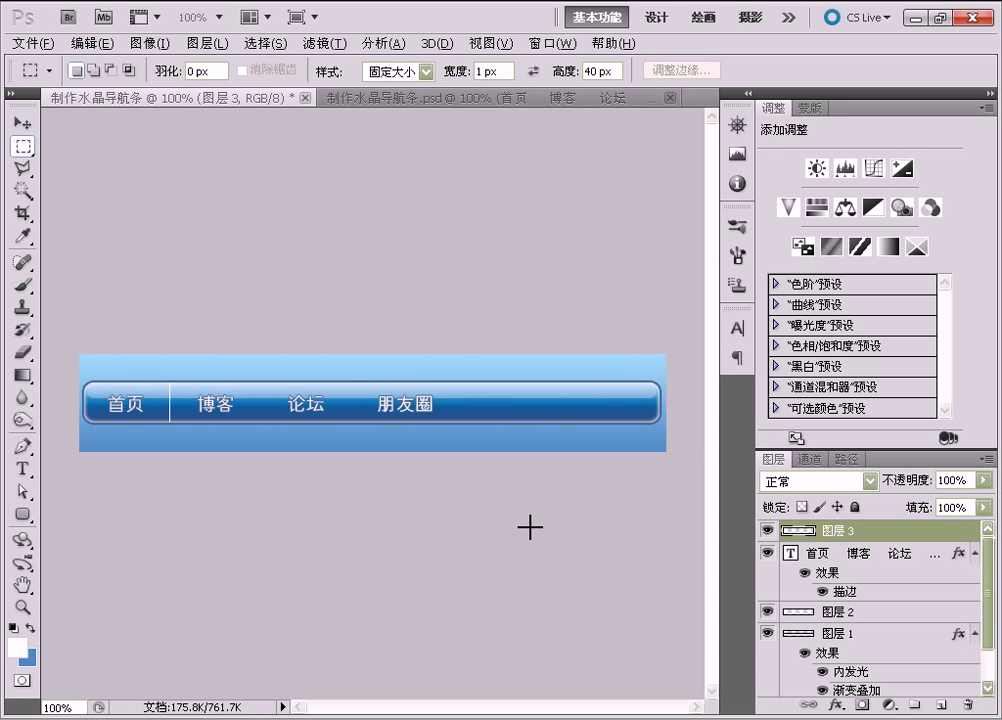
key("v")
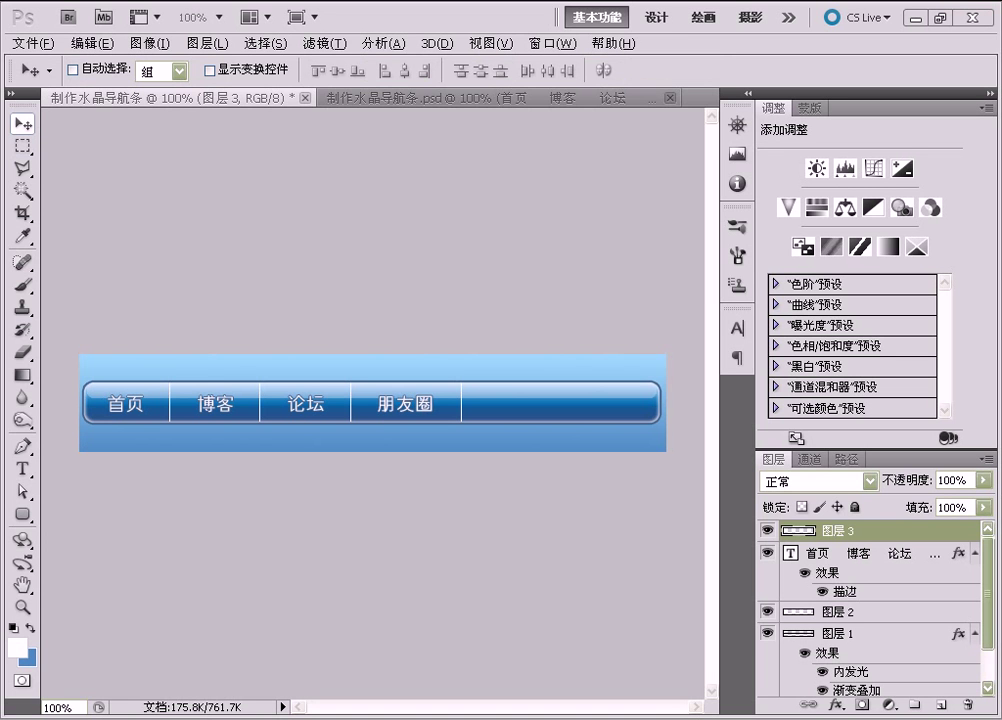
Return the marquee to normal style with a 5 px feather and try a strip selection along the bar.
left_click(23, 146)
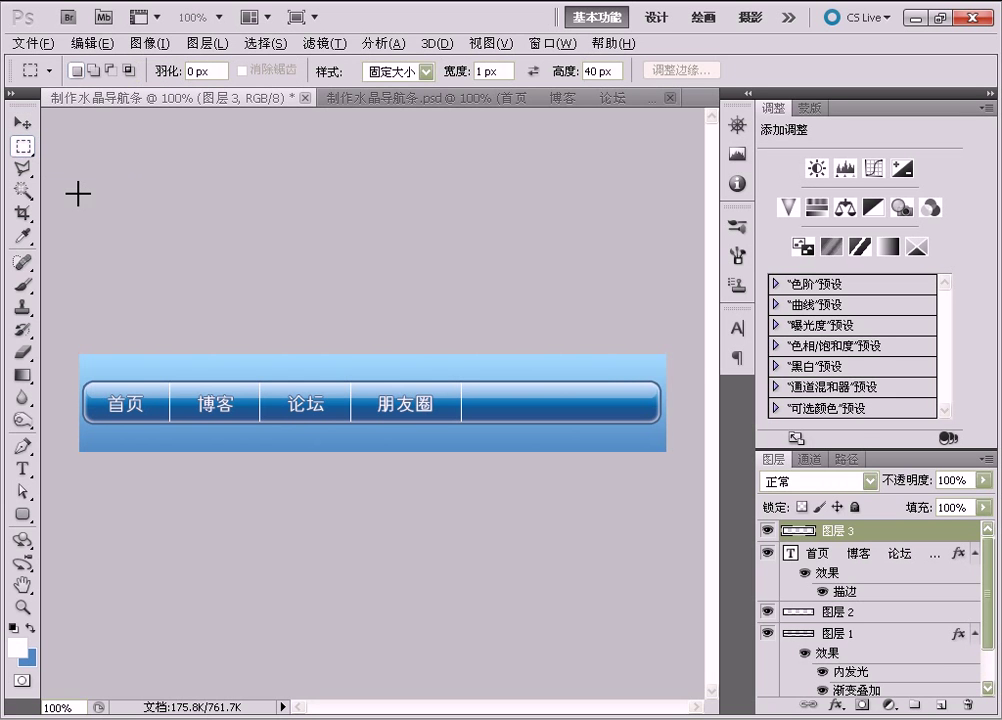
left_click(425, 71)
left_click(417, 92)
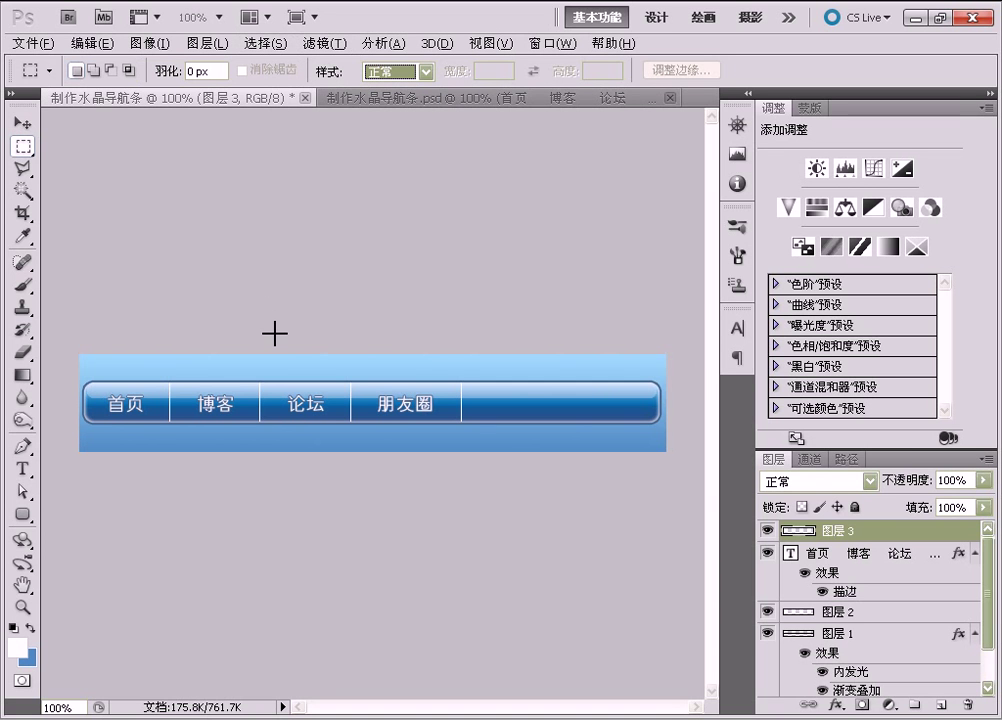
double_click(195, 71)
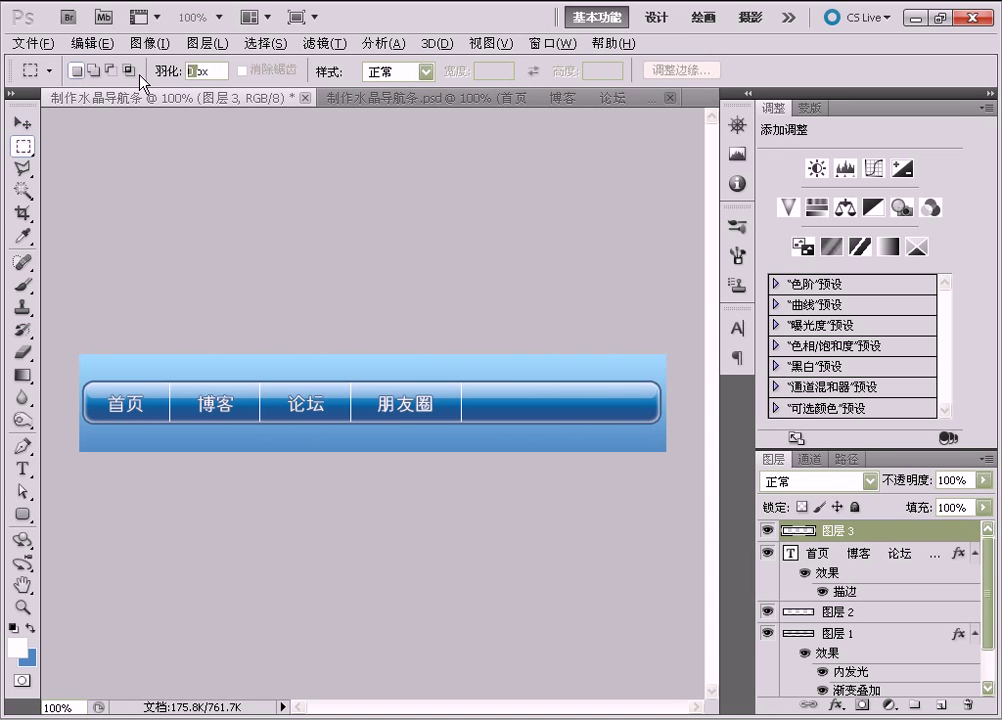
type("5")
left_click_drag(82, 418, 476, 432)
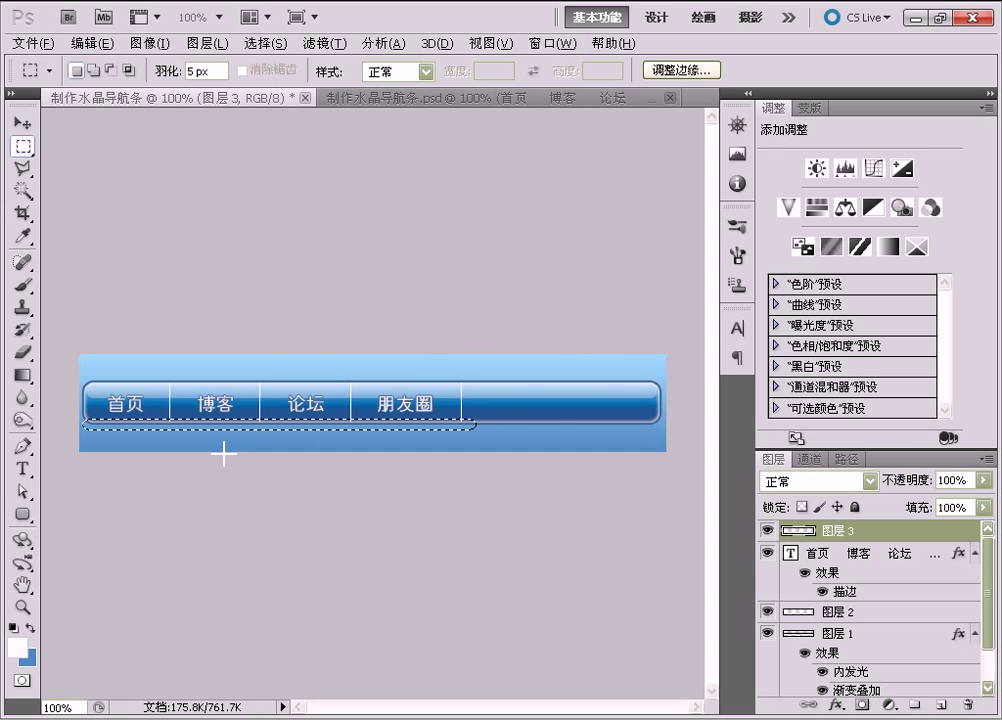
key("shift+Up")
key("shift+Up")
key("shift+Up")
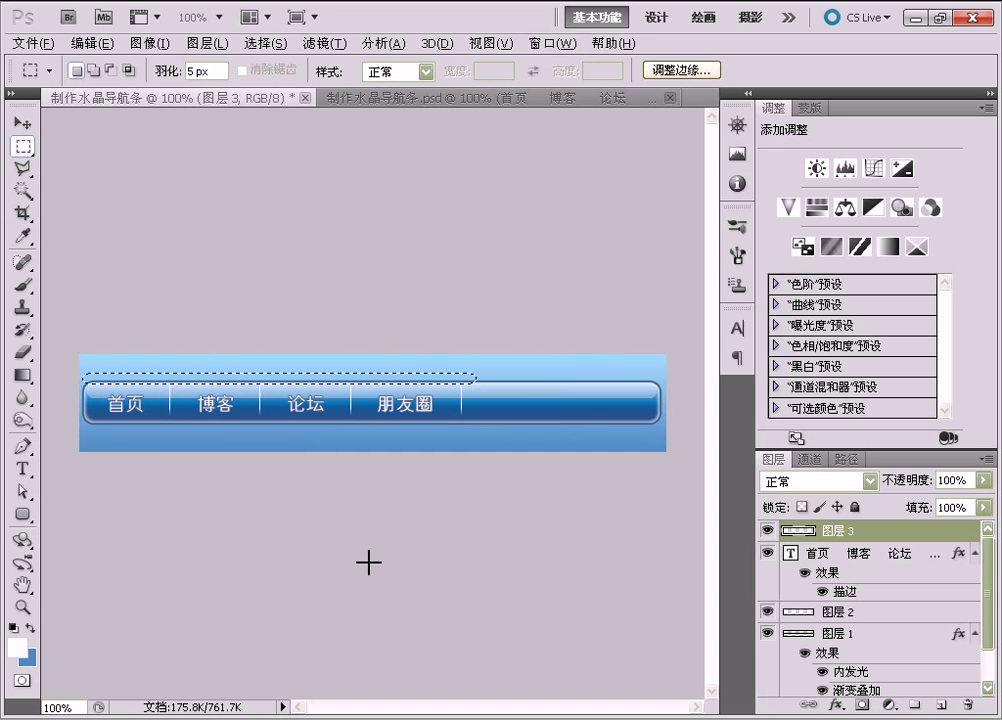
key("ctrl+d")
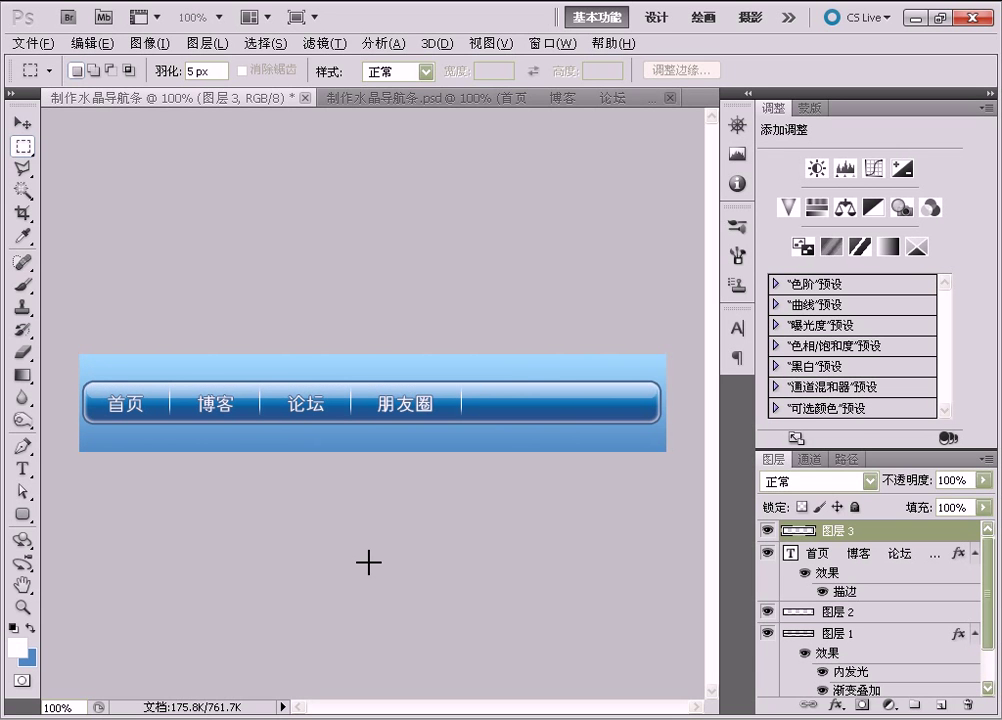
Add a layer above 图层 2 and fill the selection behind 博客 with black.
left_click(840, 612)
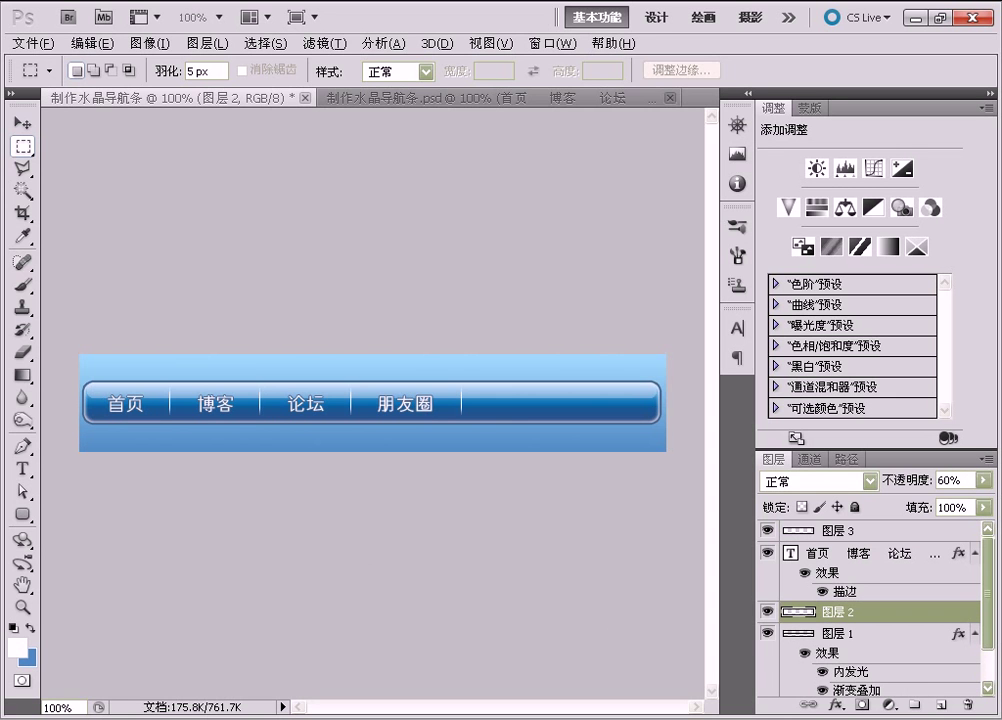
left_click(942, 706)
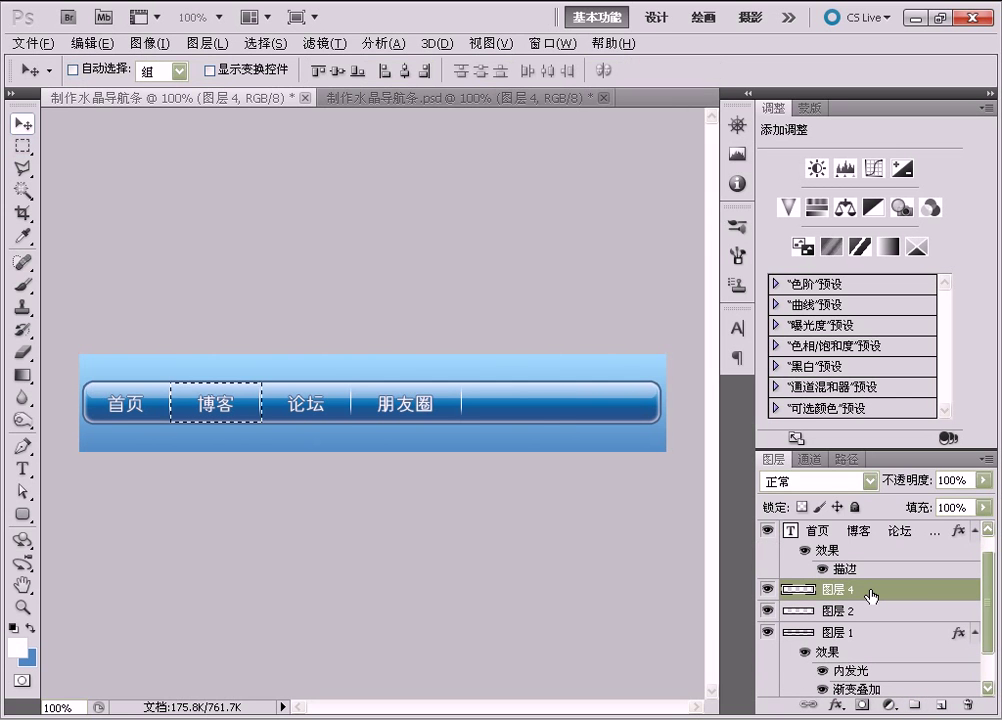
left_click(13, 627)
key("alt+Delete")
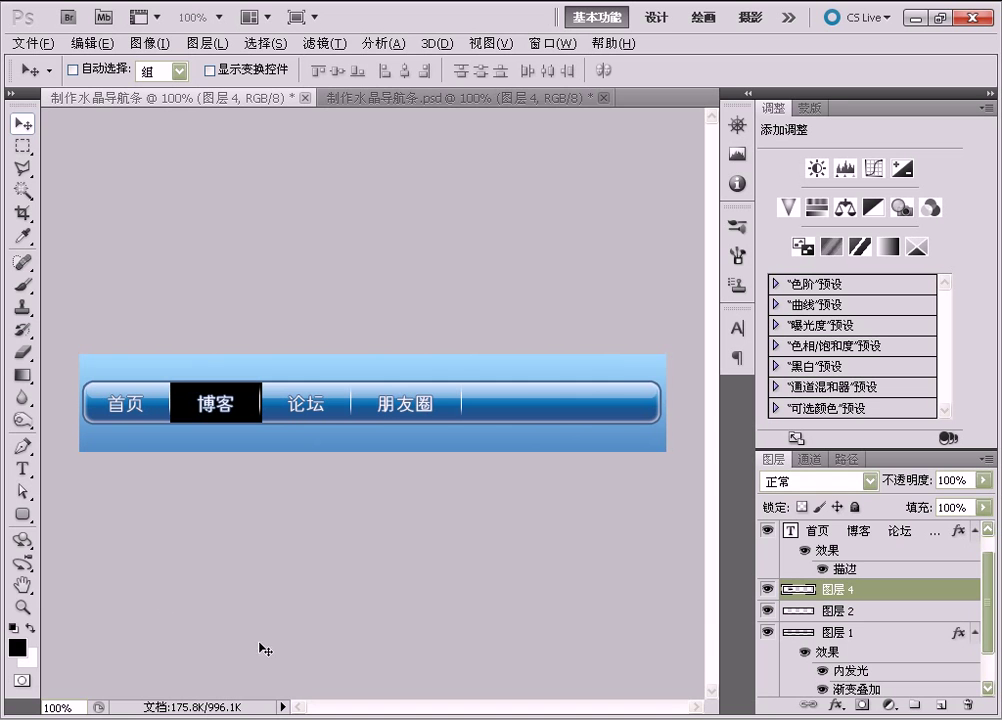
Set the highlight layer's opacity to 10% and select 图层 3.
double_click(949, 480)
type("1")
key("Return")
type("10")
key("Return")
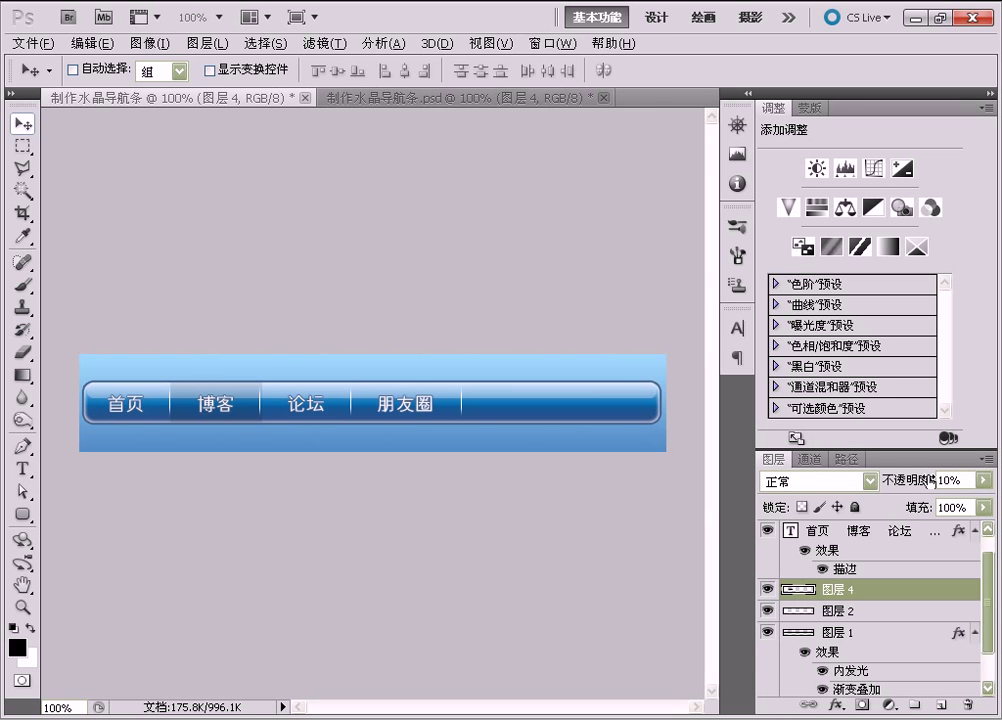
key("m")
scroll(821, 599, "up", 1)
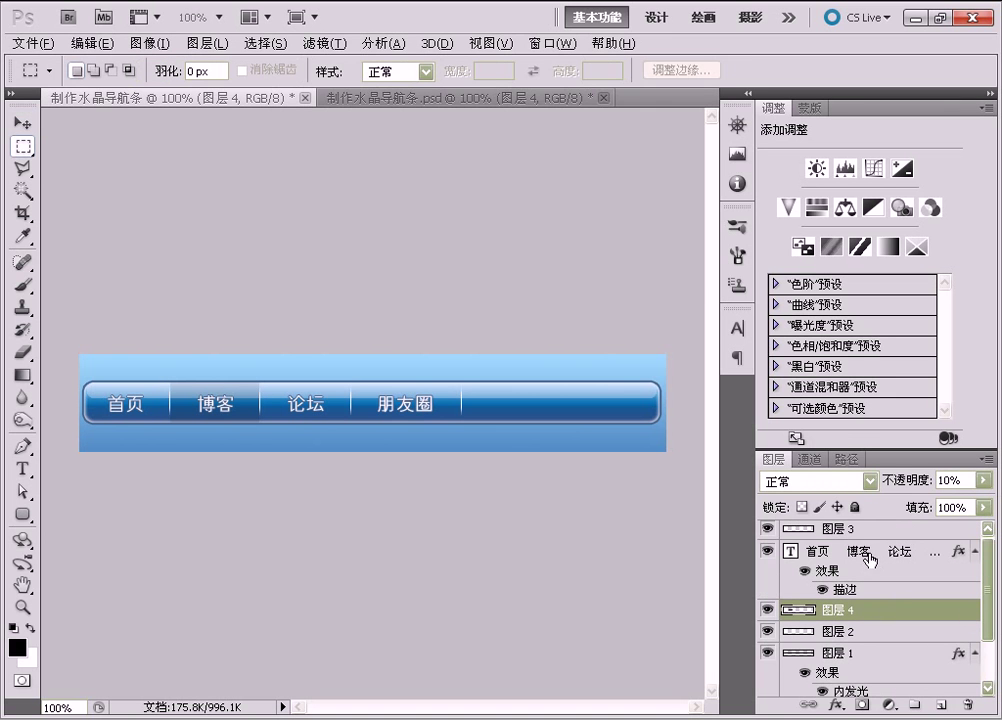
left_click(866, 533)
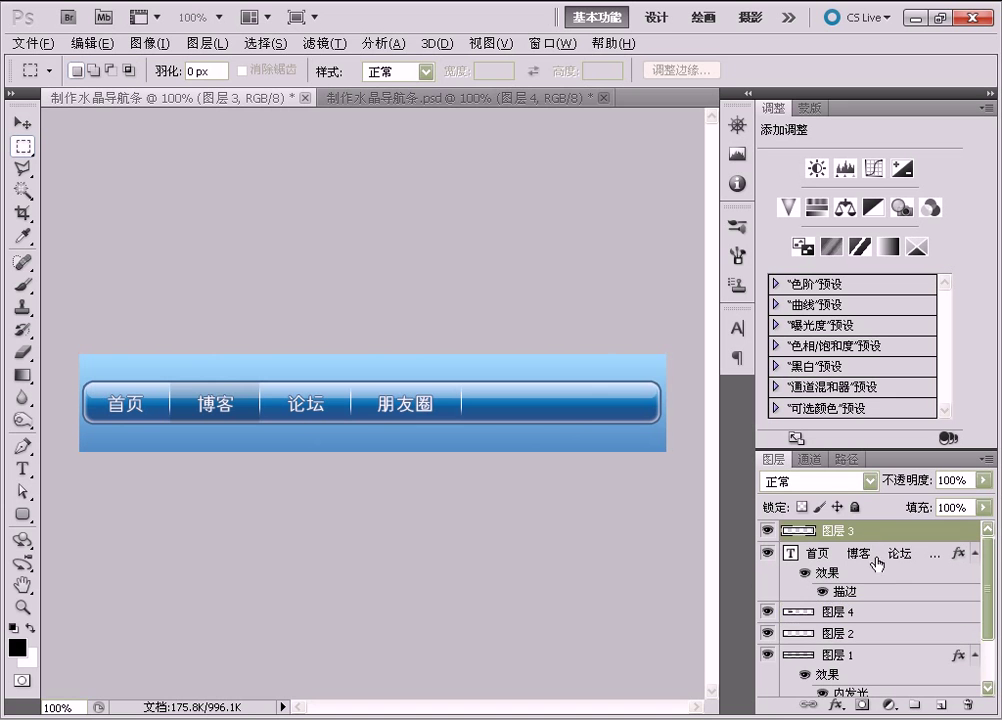
Add a white 50 px-radius rounded box on 图层 5 at the bar's right end, copying the bar's effects onto it.
left_click(941, 705)
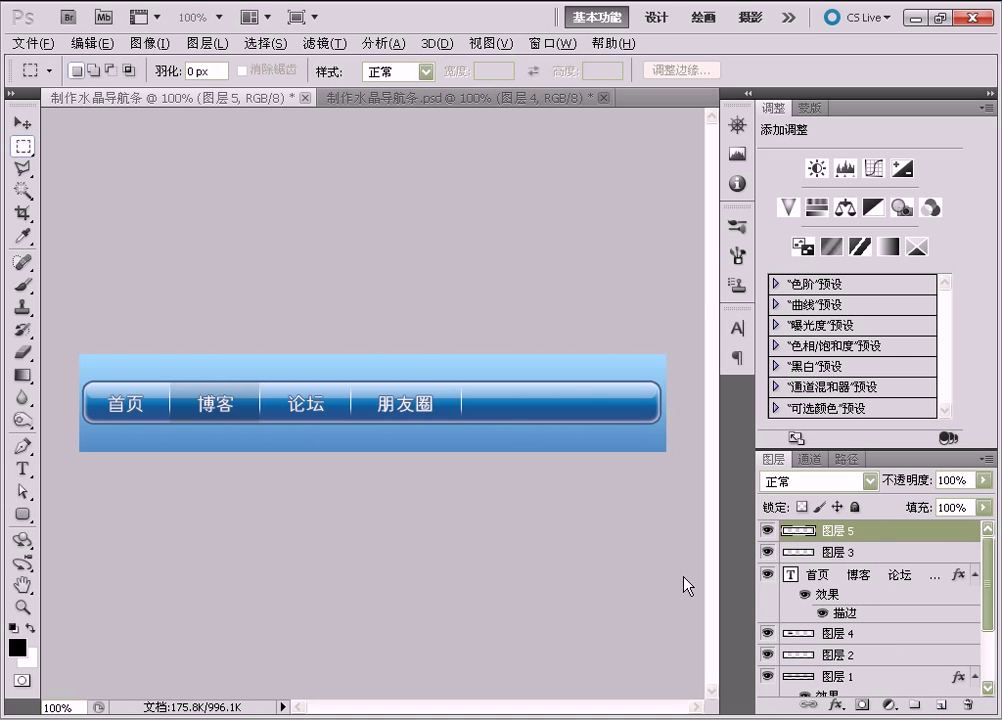
left_click(20, 516)
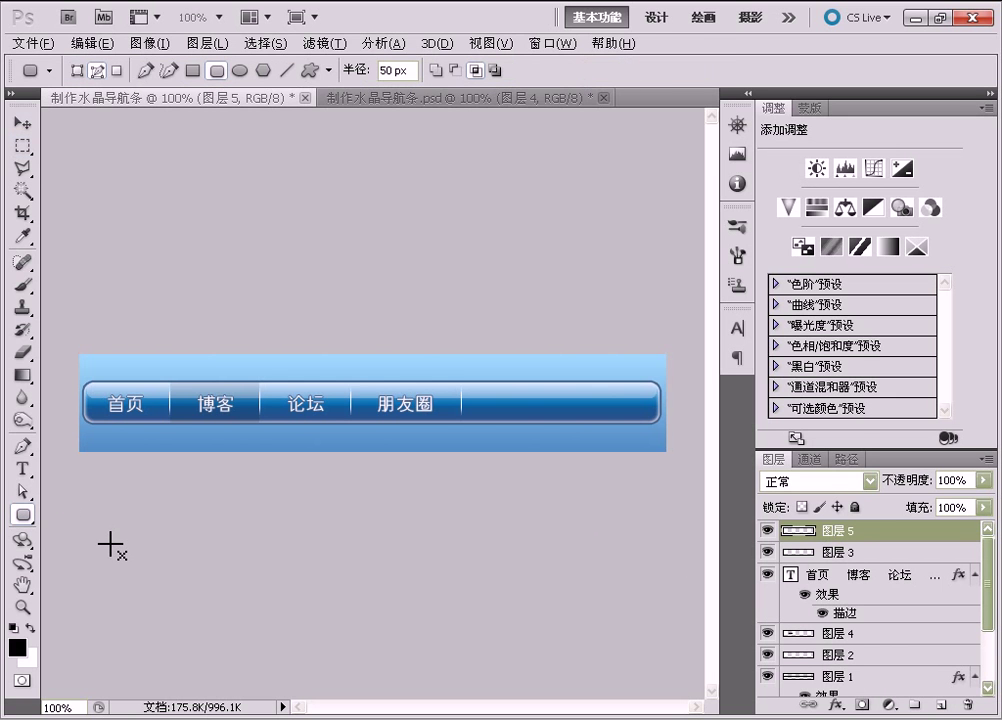
key("v")
left_click(858, 537, "ctrl")
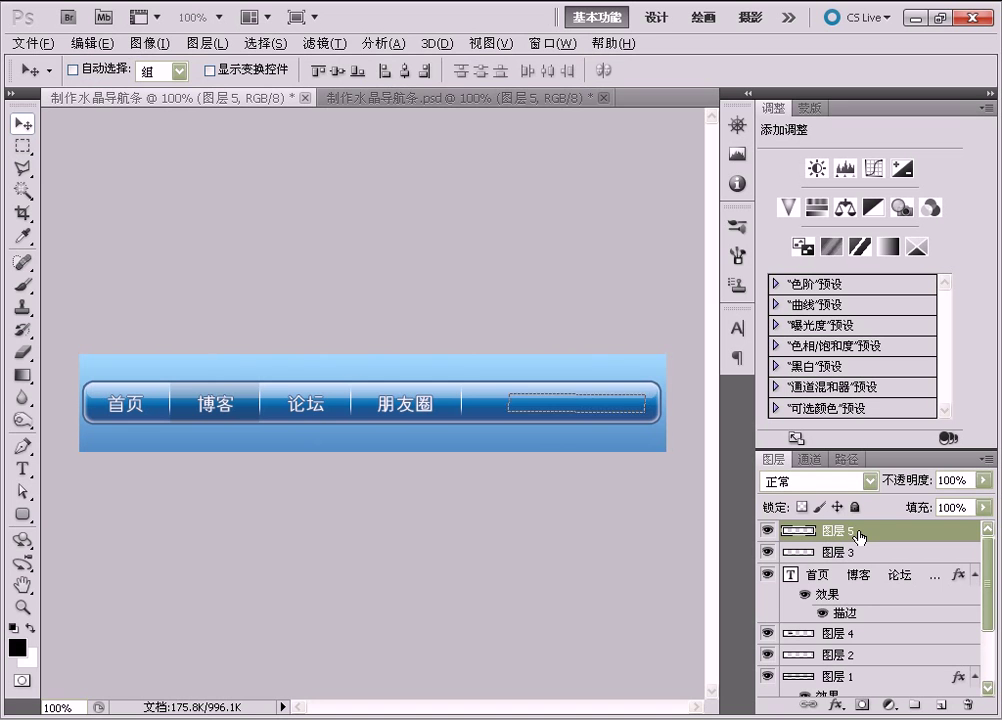
key("ctrl+BackSpace")
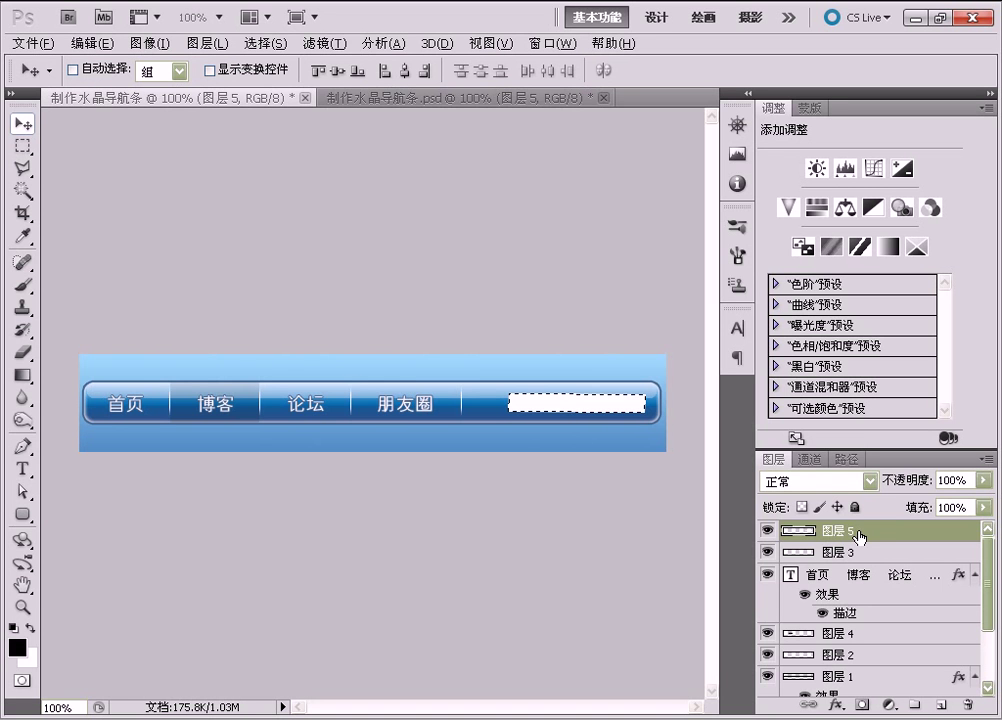
key("ctrl+d")
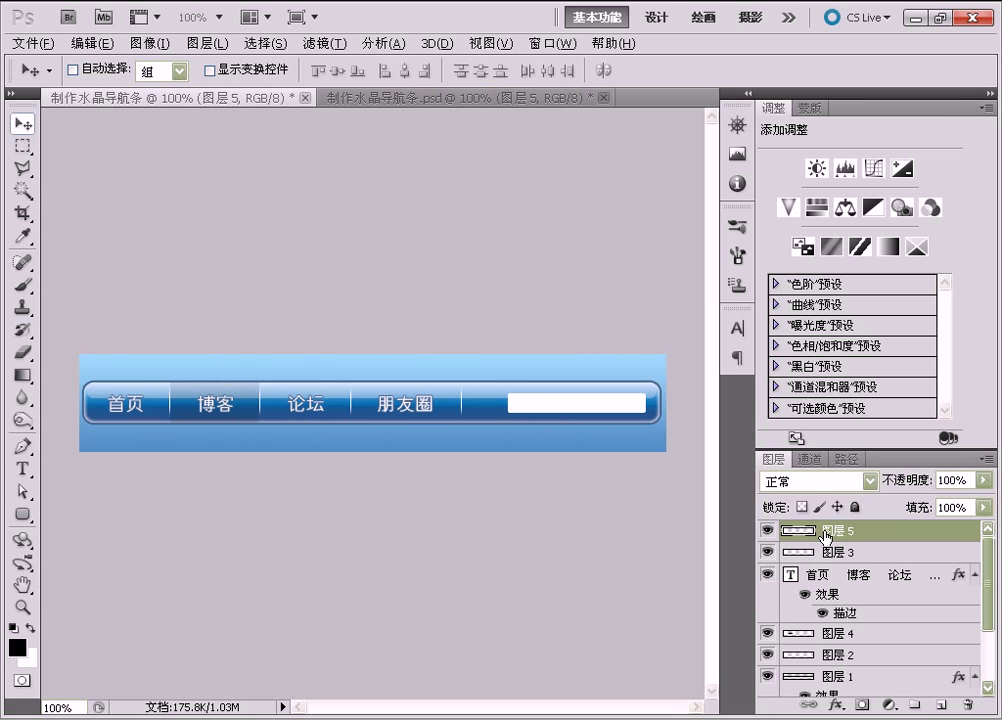
left_click_drag(826, 535, 832, 533)
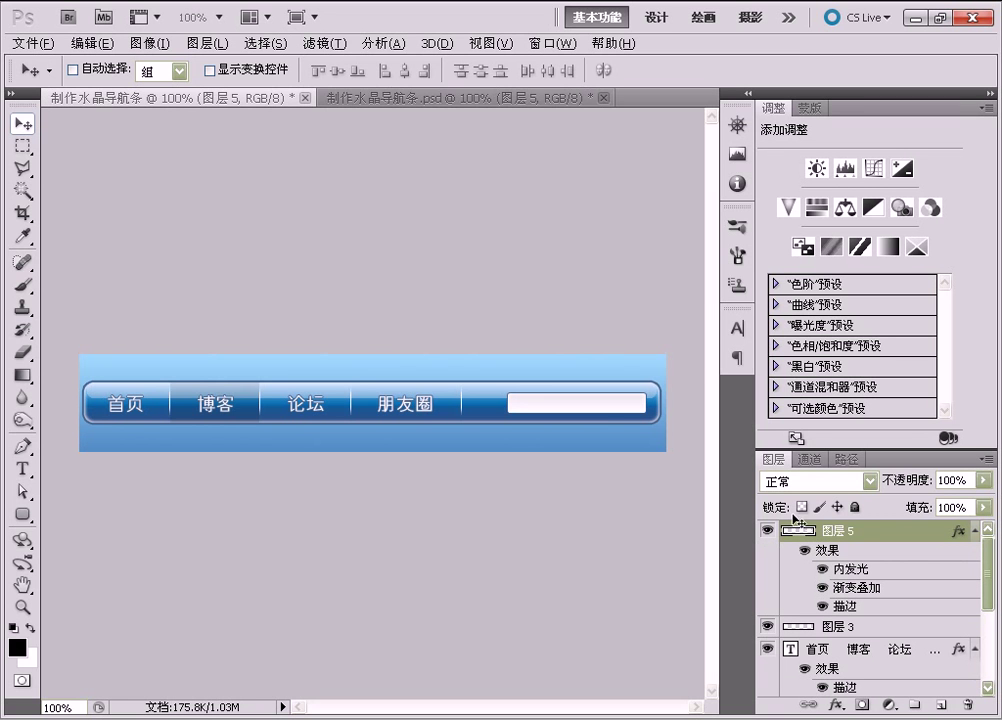
Set the foreground colour to grey RGB 123, 123, 123 (7b7b7b).
left_click(18, 647)
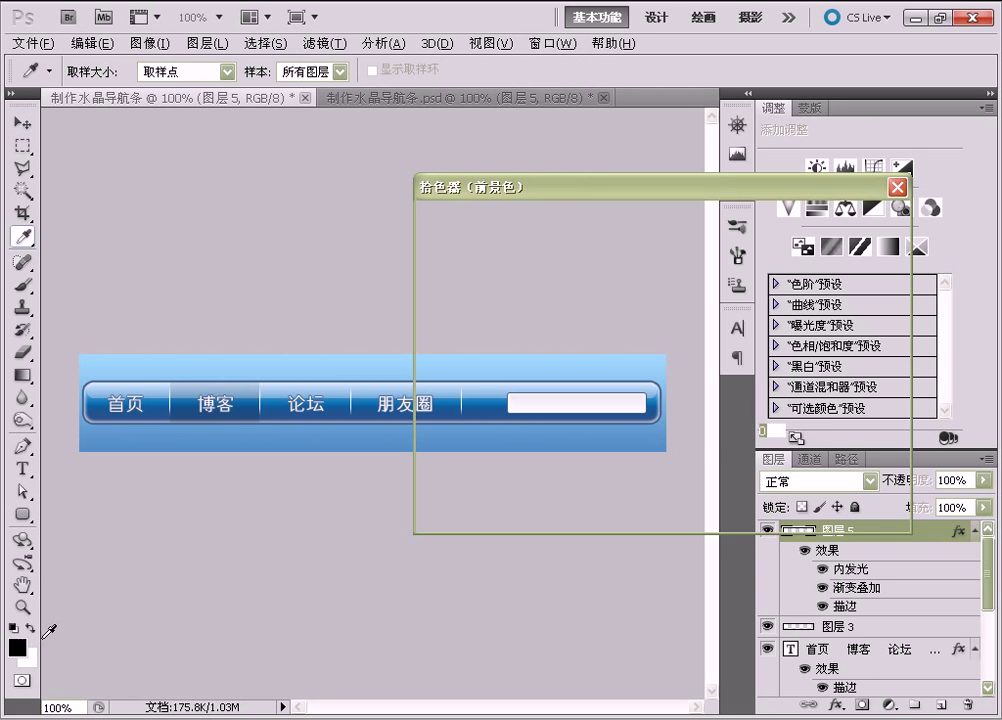
type("123")
key("Tab")
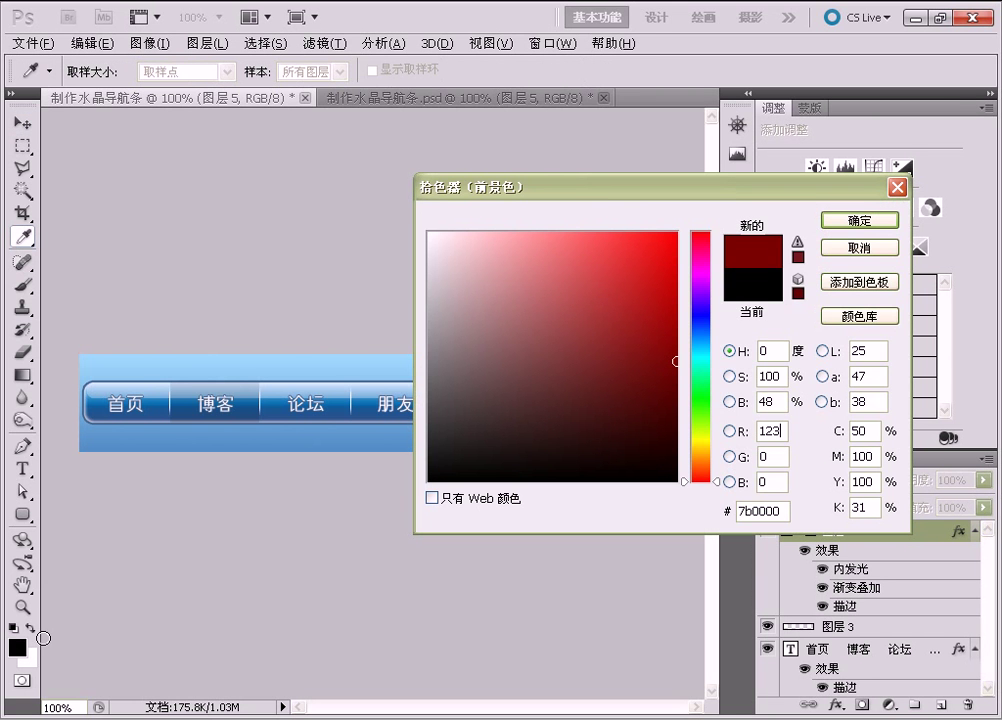
type("123")
key("Tab")
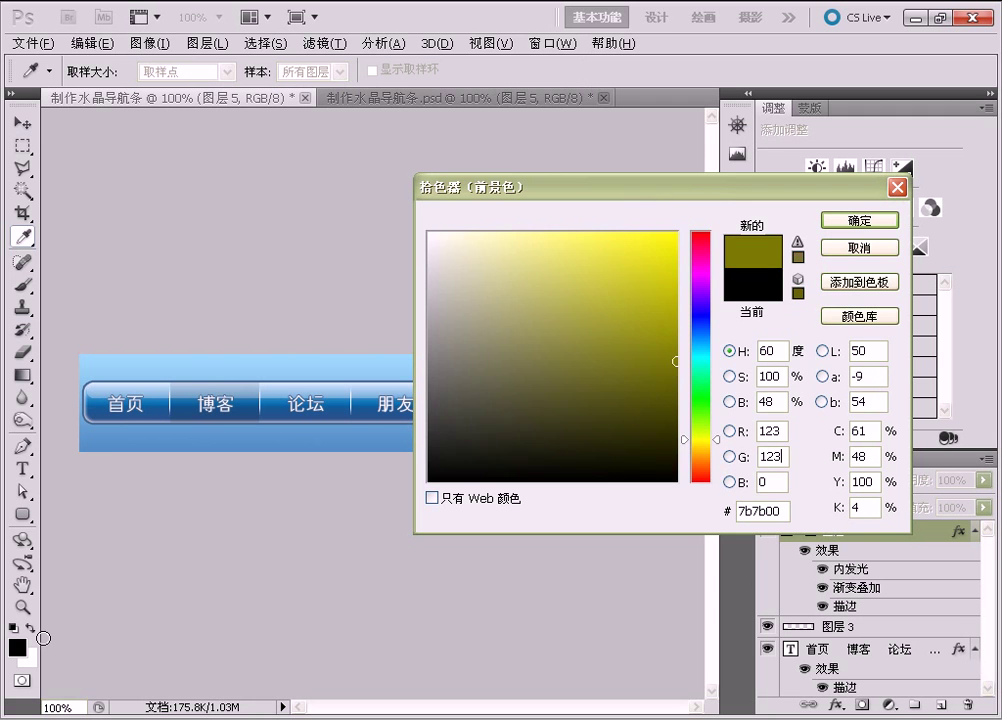
type("123")
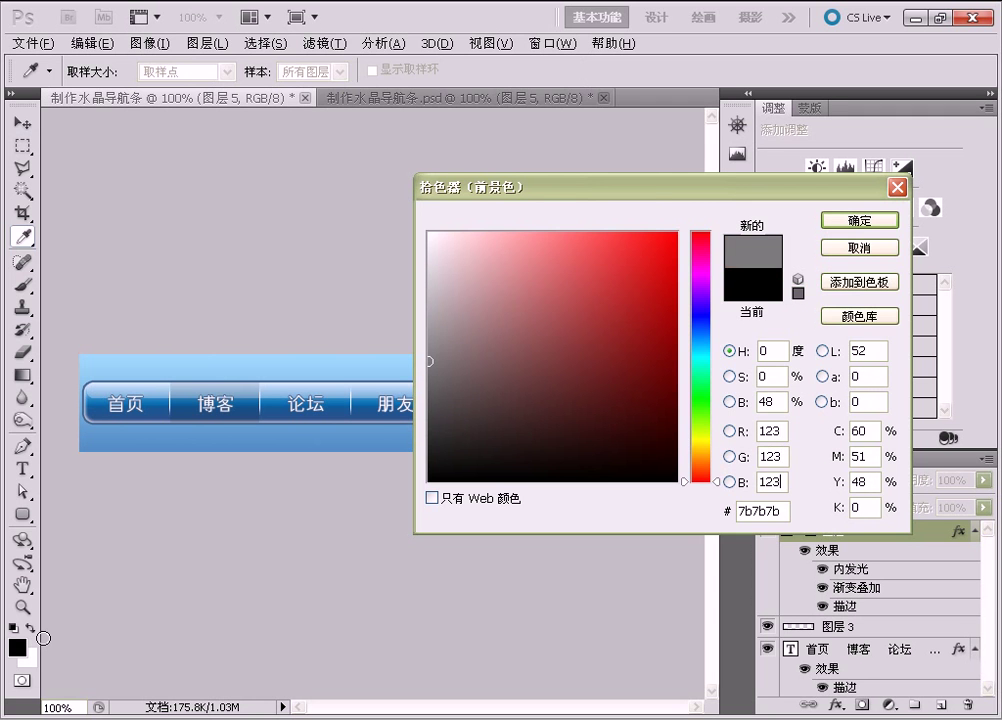
key("Return")
Type the placeholder text 搜索 in the search box and add an empty layer above it.
key("v")
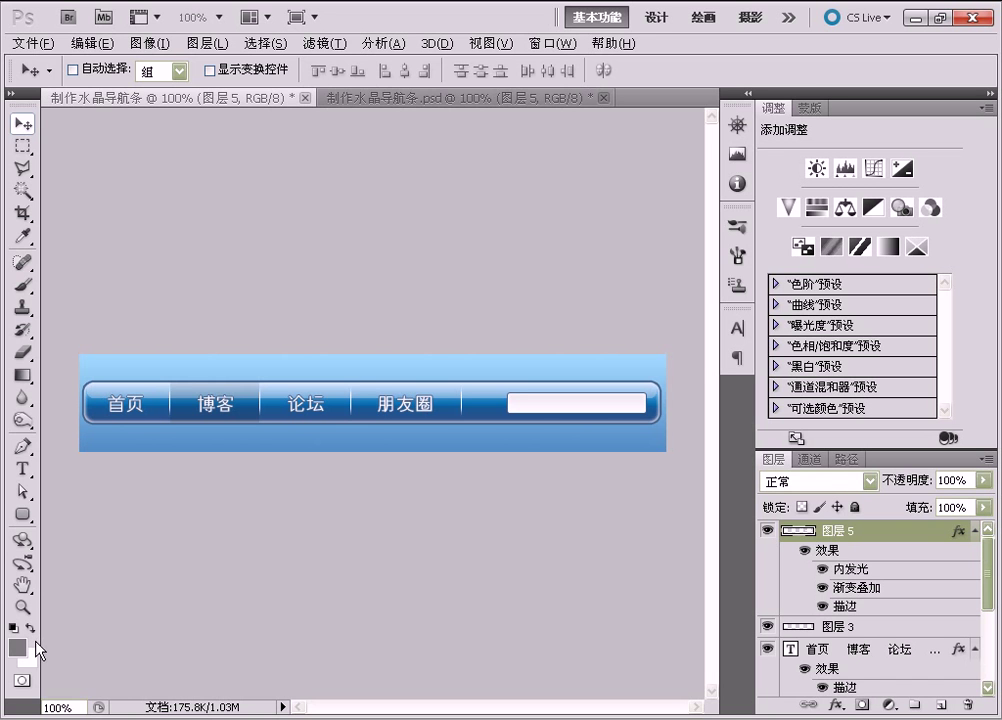
left_click(24, 470)
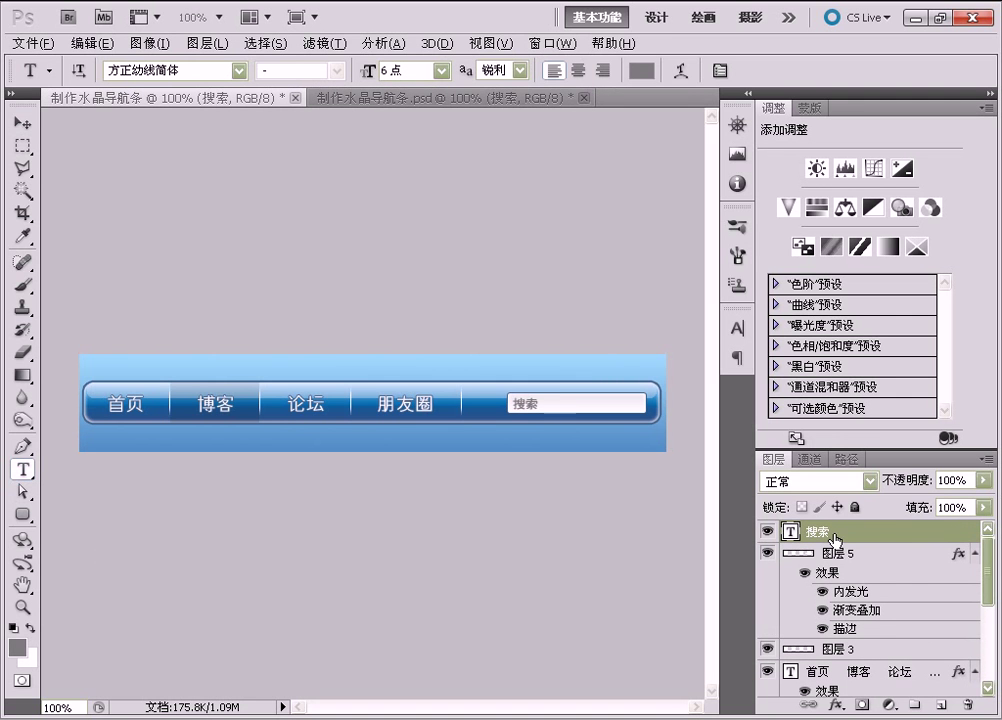
left_click(941, 705)
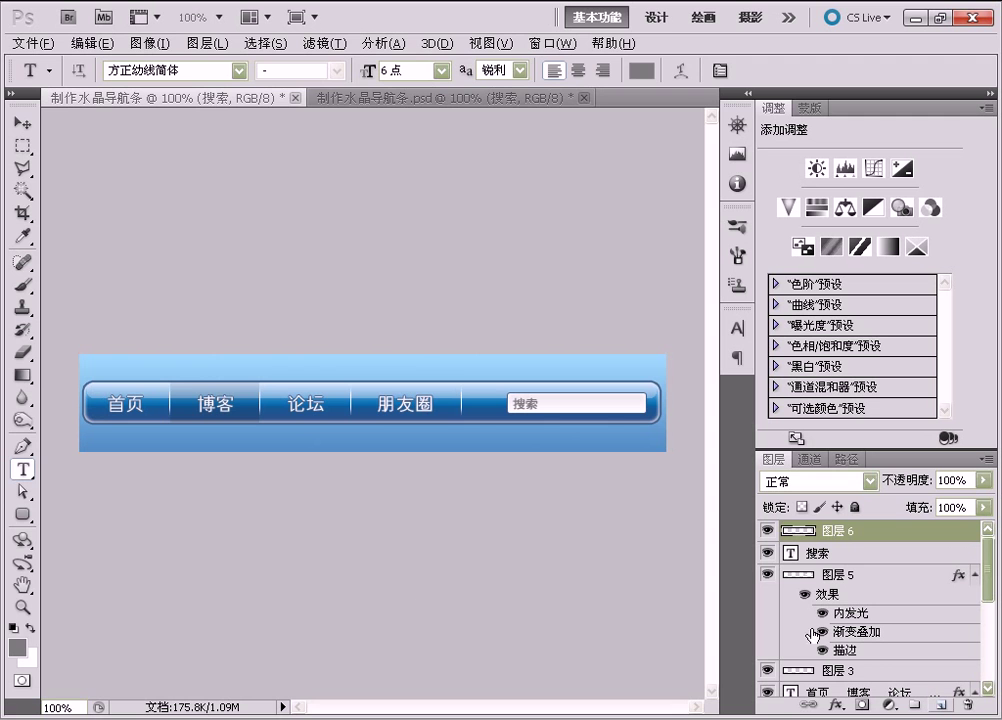
Select the Custom Shape tool with the magnifier shape.
left_click_drag(22, 513, 72, 615)
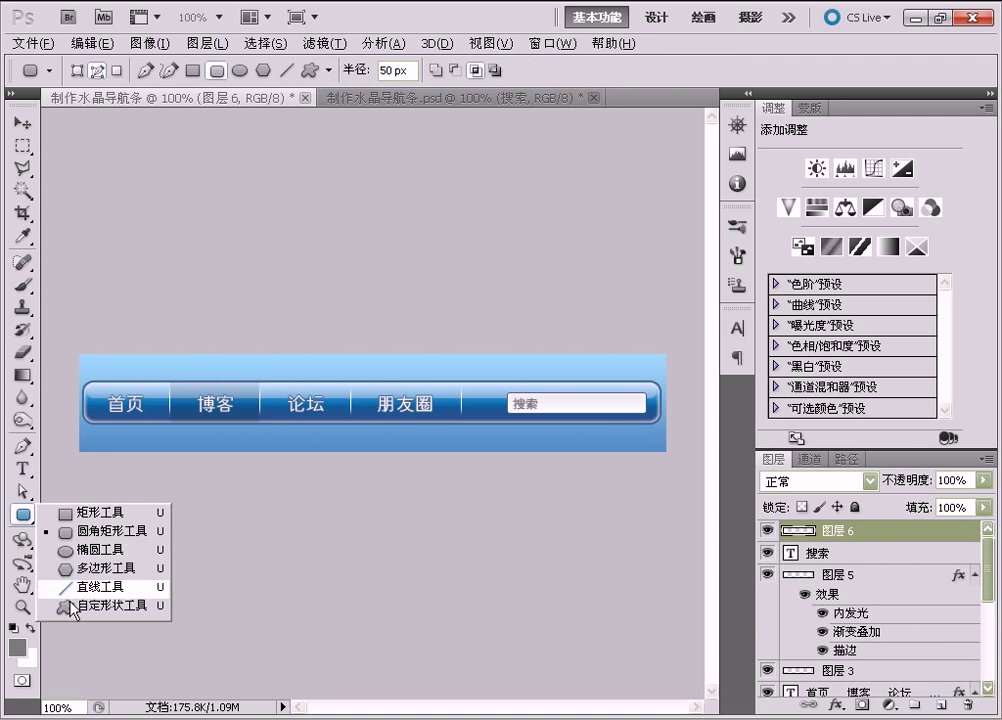
left_click(70, 607)
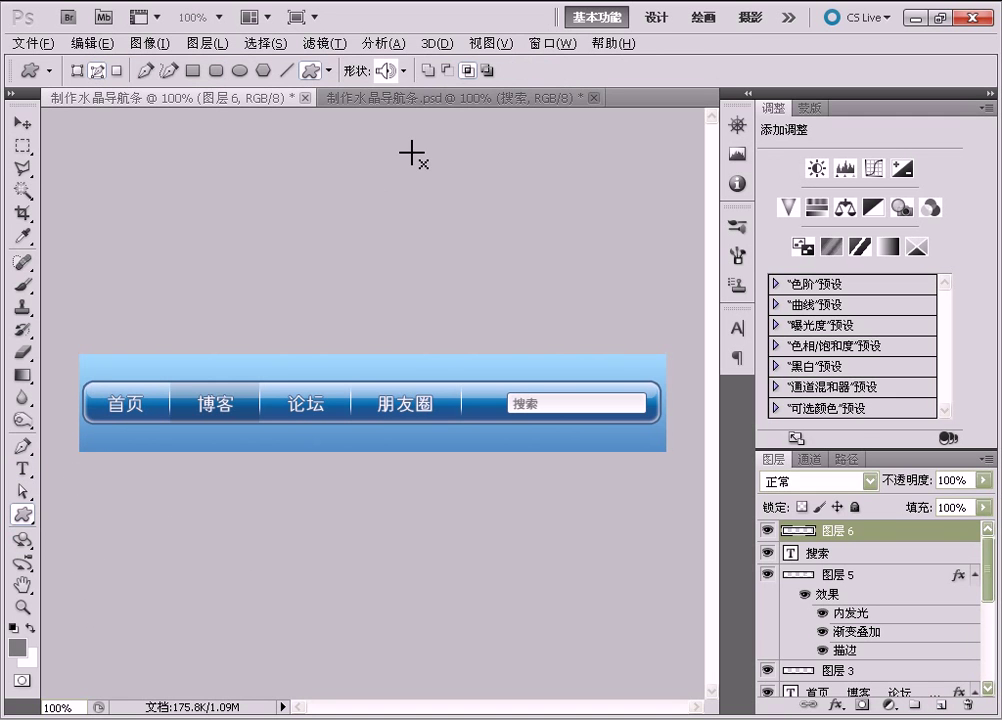
left_click(404, 72)
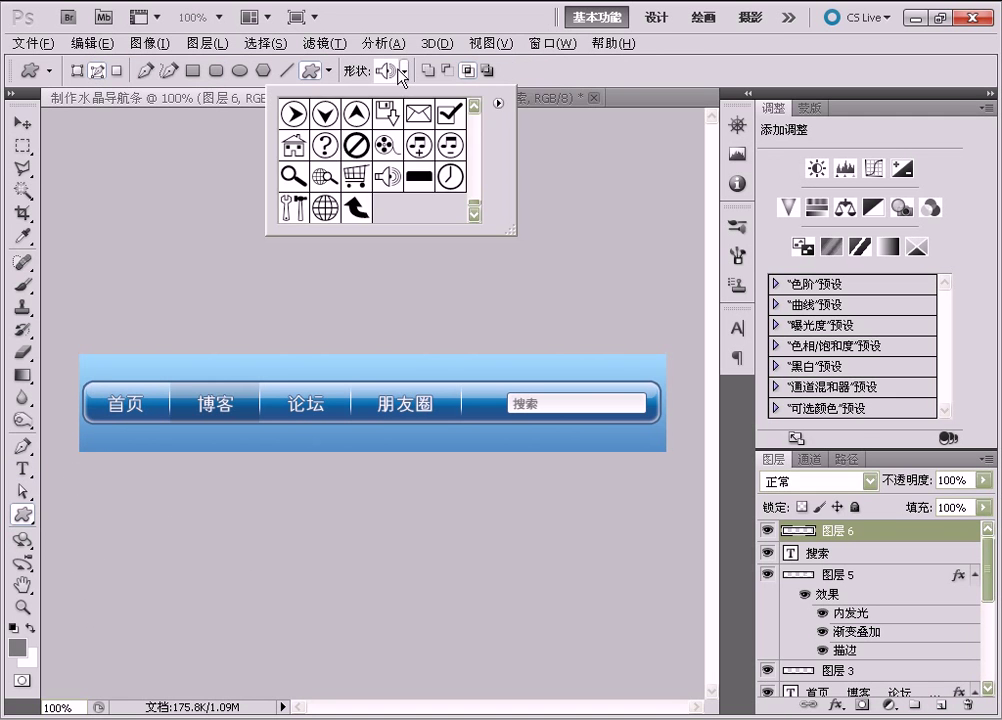
left_click(293, 175)
left_click(512, 79)
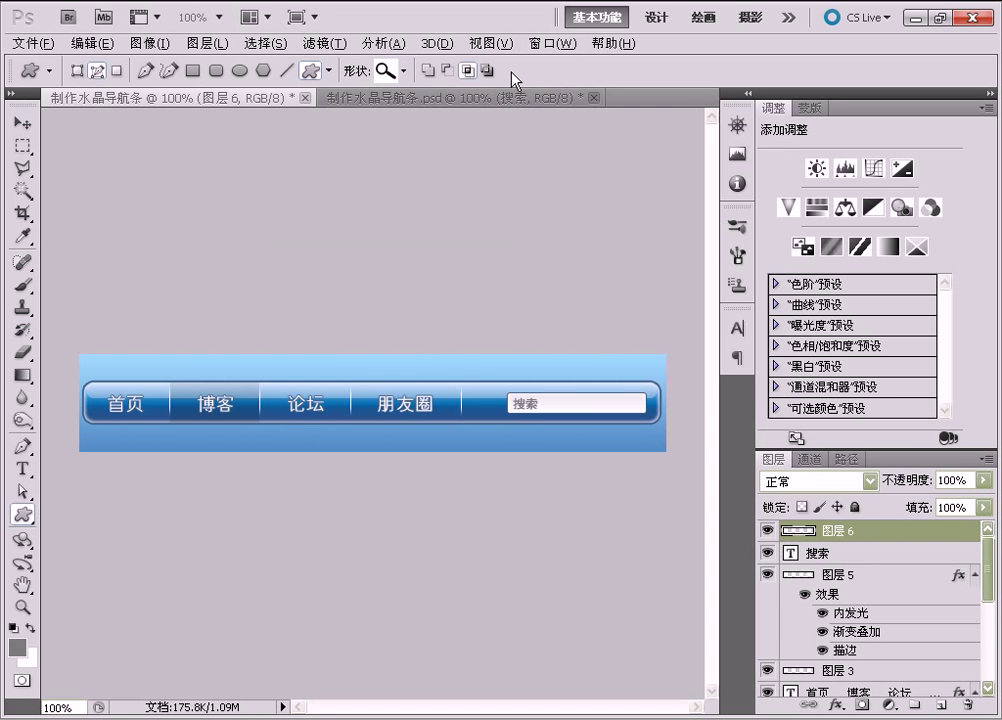
Draw the magnifier at the search box's right end and fill it solid grey.
left_click_drag(622, 394, 642, 412)
key("ctrl+Return")
key("alt")
key("ctrl+d")
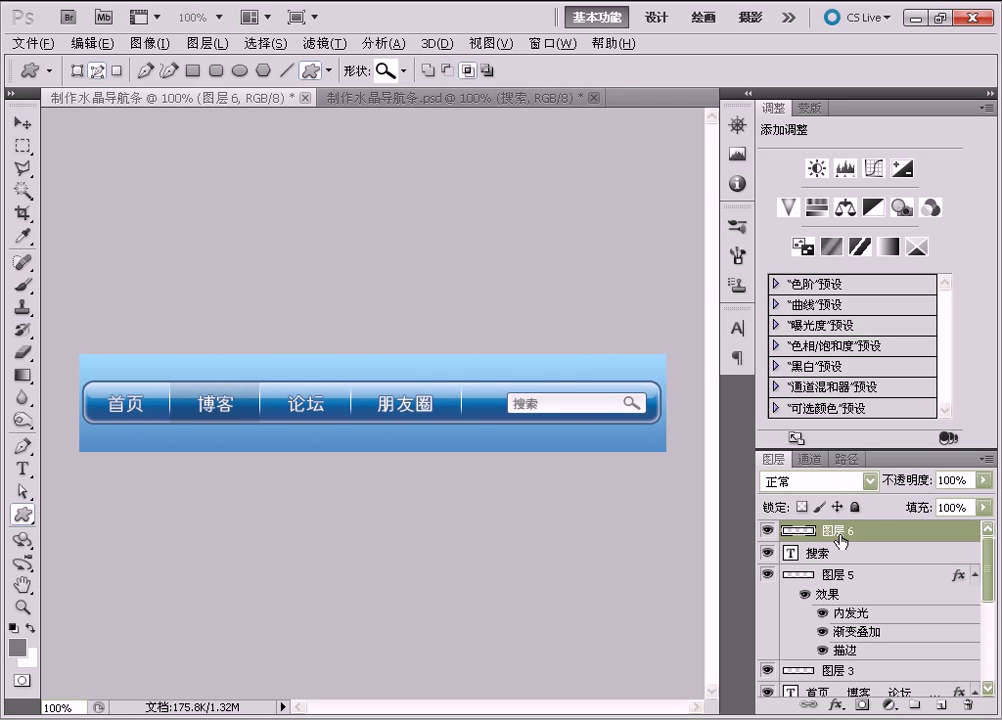